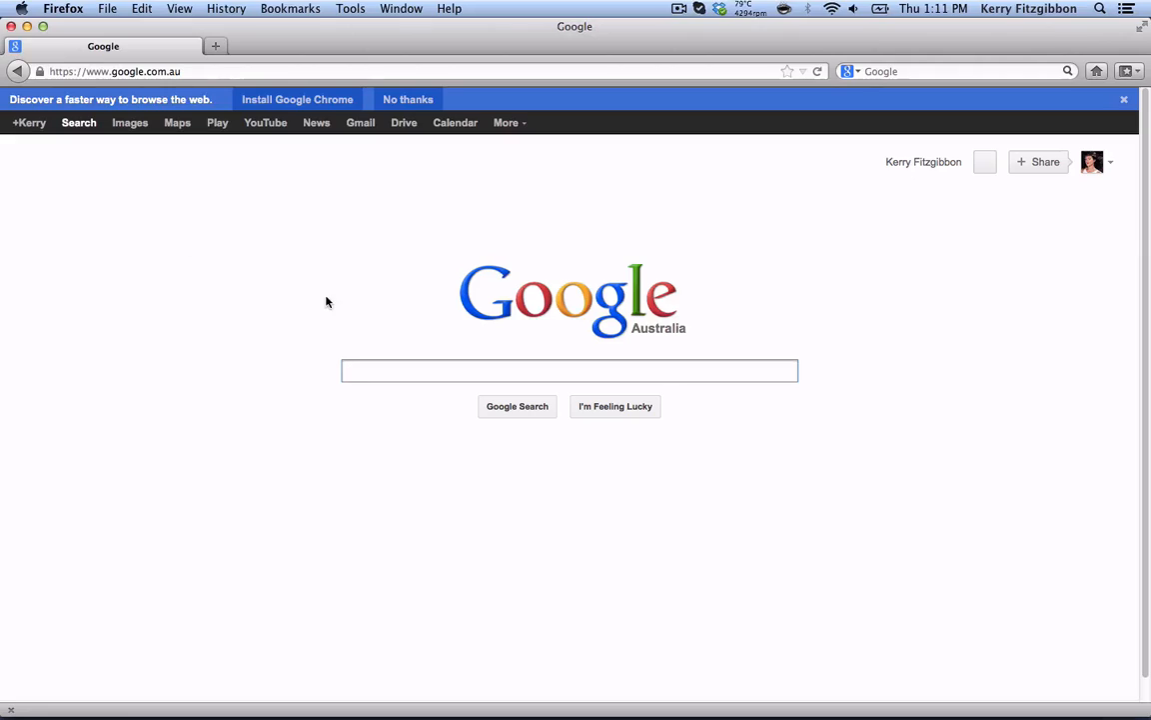
{"action": "left_click", "coordinate": [208, 72]}
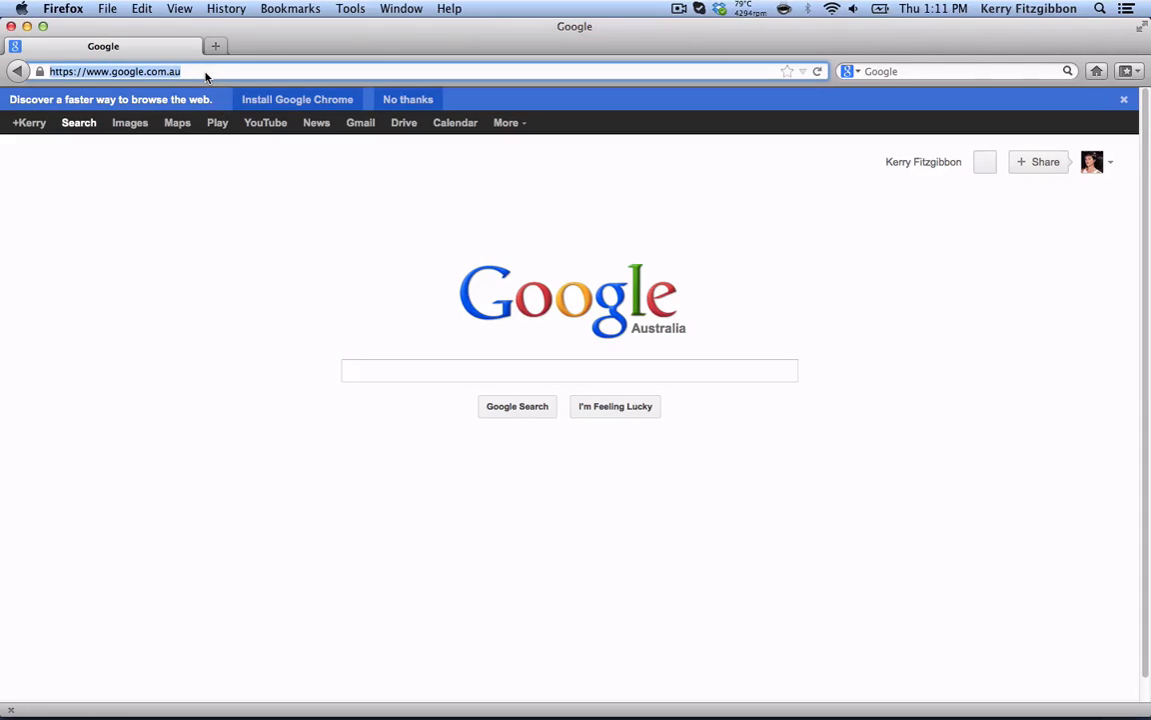
{"action": "type", "text": "www.runmarathontraining.com/"}
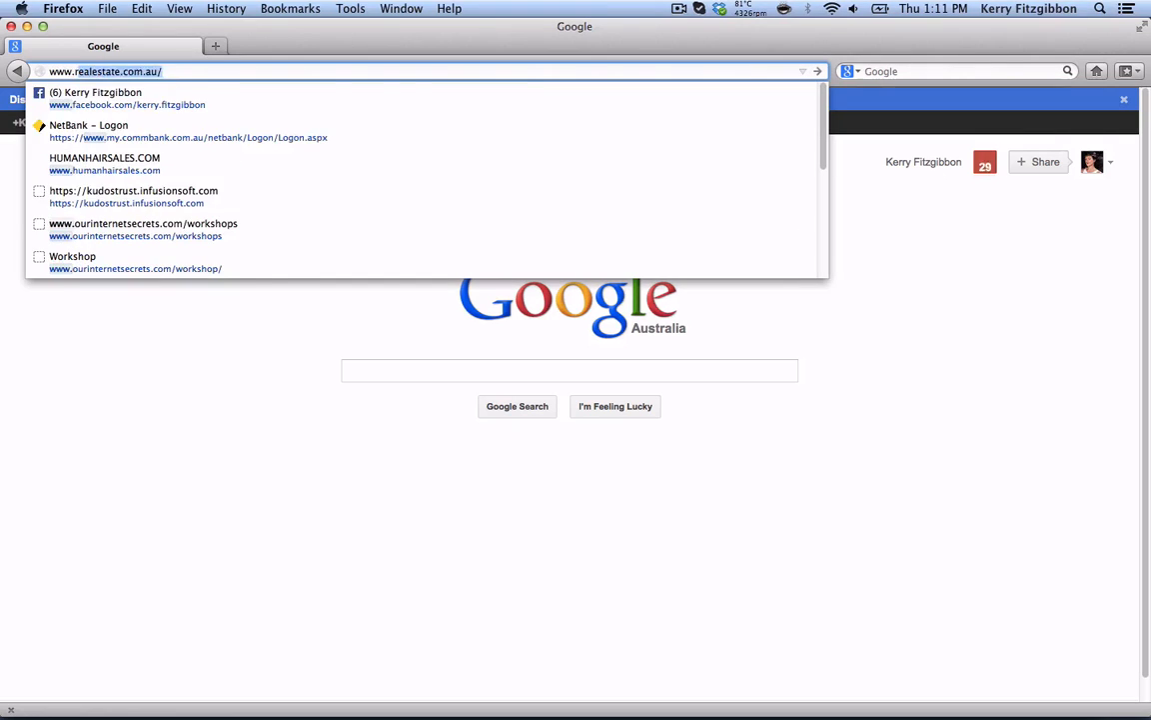
{"action": "left_click", "coordinate": [214, 76]}
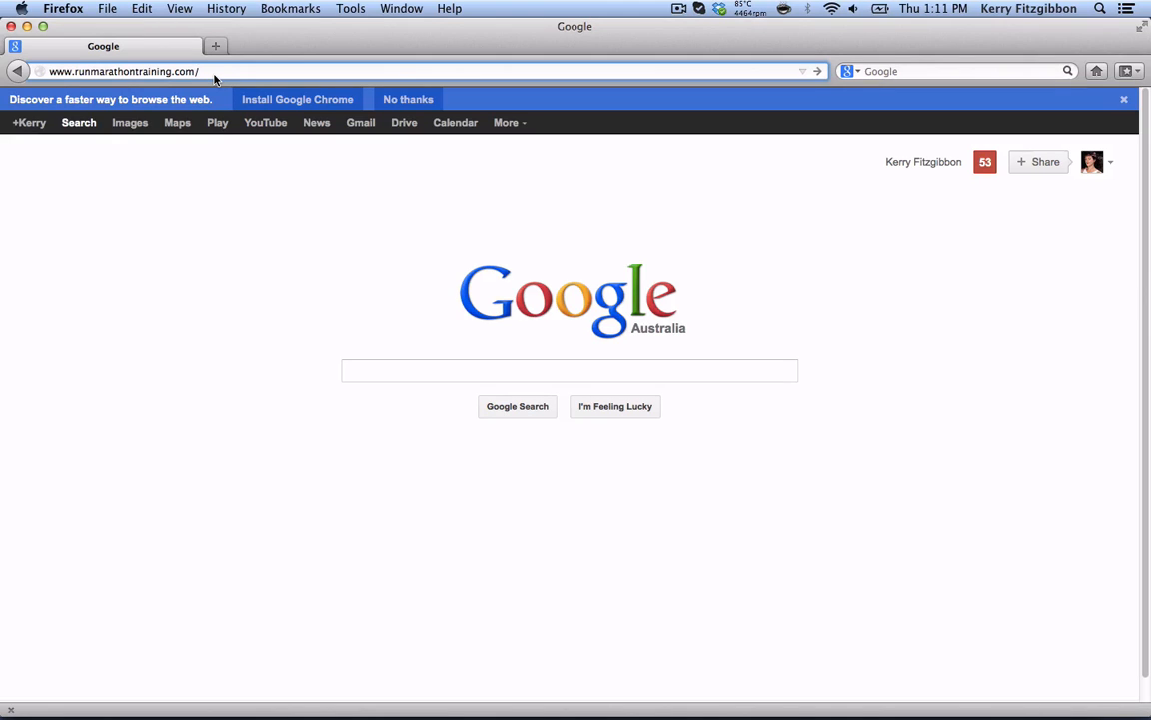
{"action": "key", "text": "BackSpace"}
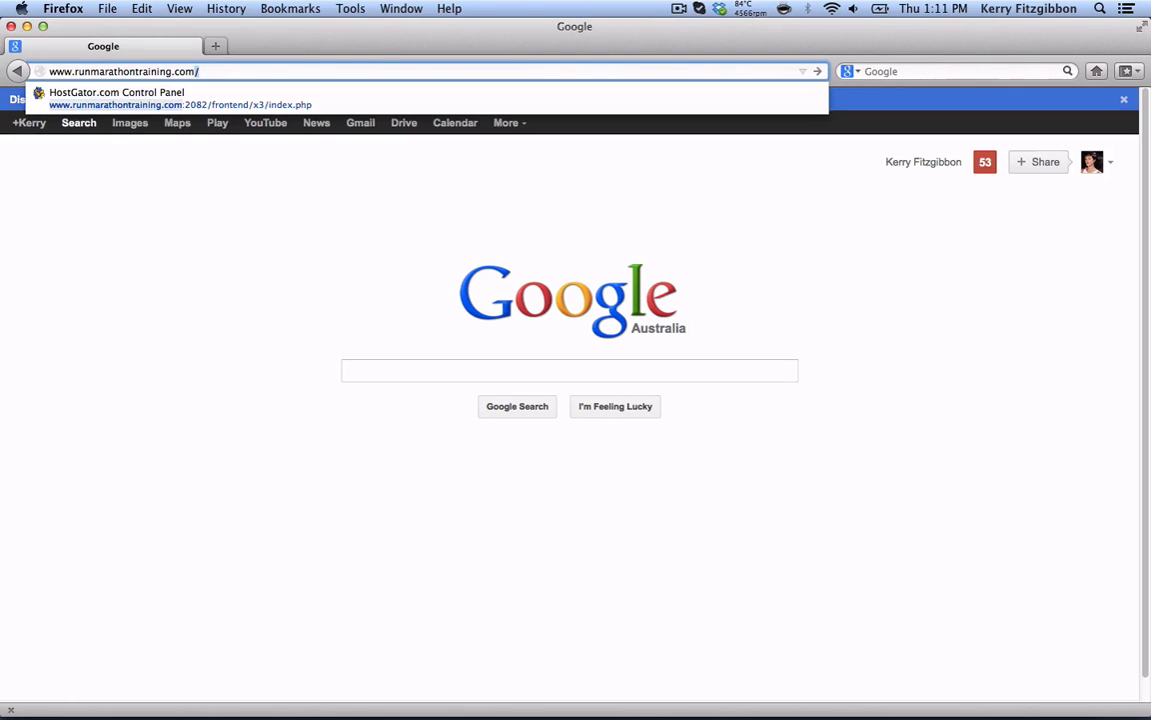
{"action": "type", "text": ":2082"}
{"action": "key", "text": "BackSpace"}
{"action": "key", "text": "BackSpace"}
{"action": "key", "text": "BackSpace"}
{"action": "key", "text": "BackSpace"}
{"action": "key", "text": "BackSpace"}
{"action": "key", "text": "Return"}
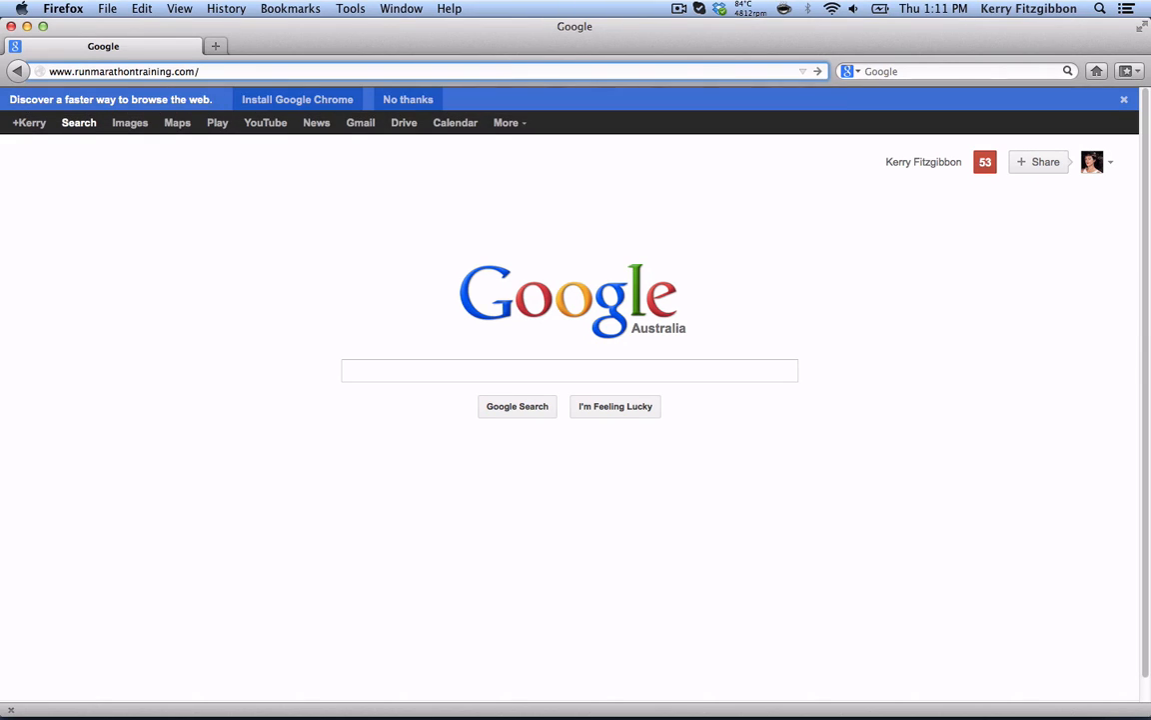
{"action": "type", "text": "cap"}
{"action": "key", "text": "BackSpace"}
{"action": "key", "text": "BackSpace"}
{"action": "type", "text": "panel"}
{"action": "key", "text": "Return"}
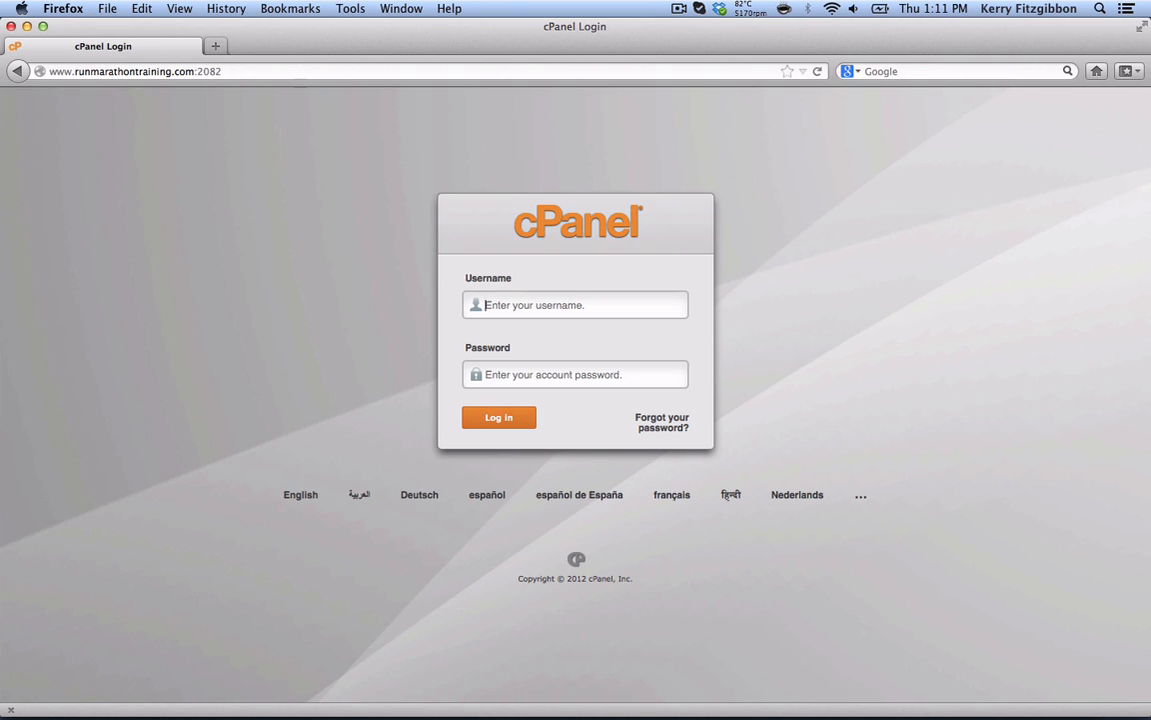
- Sign in to cPanel with the account username and the pasted password
{"action": "left_click", "coordinate": [491, 304]}
{"action": "type", "text": "kerry11"}
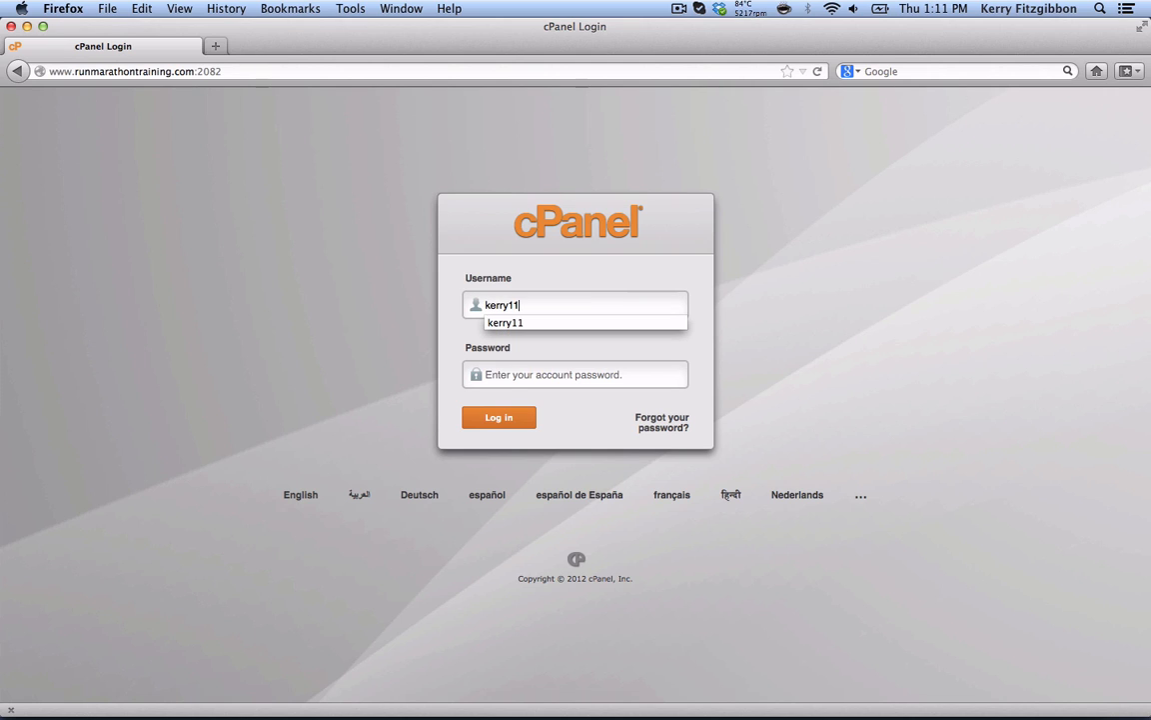
{"action": "left_click", "coordinate": [512, 384]}
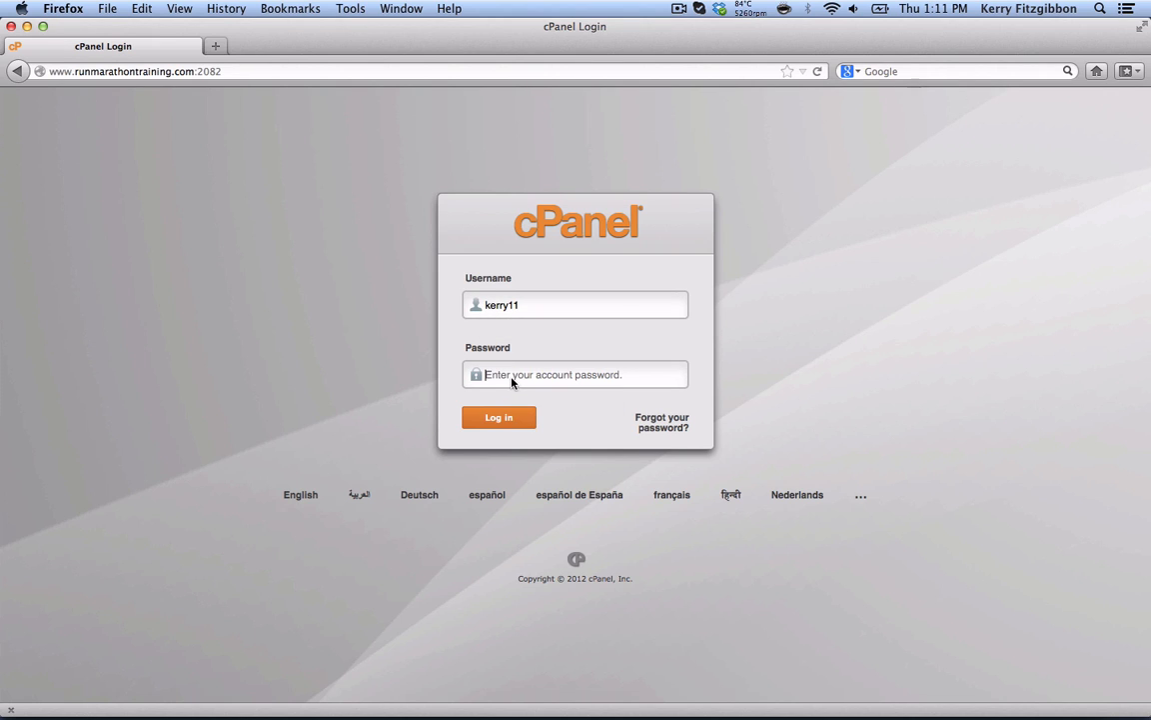
{"action": "key", "text": "super+v"}
{"action": "left_click", "coordinate": [506, 420]}
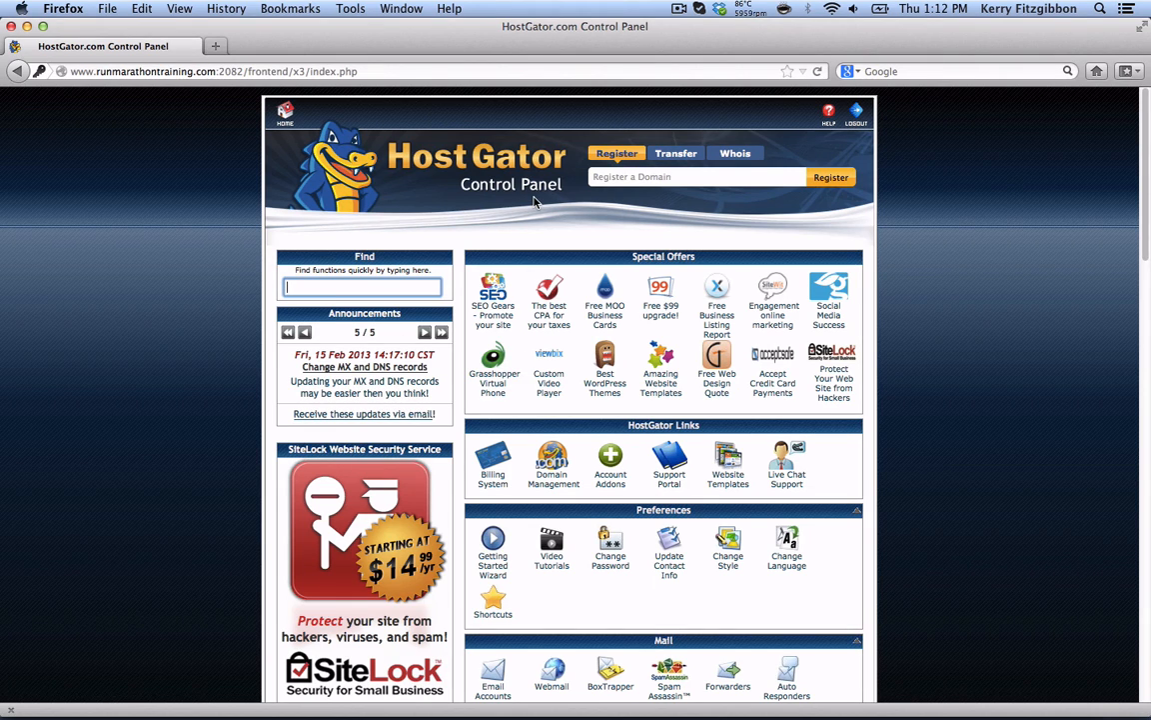
- Scroll down to Software/Services and launch QuickInstall
{"action": "scroll", "coordinate": [535, 202], "scroll_direction": "down", "scroll_amount": 3}
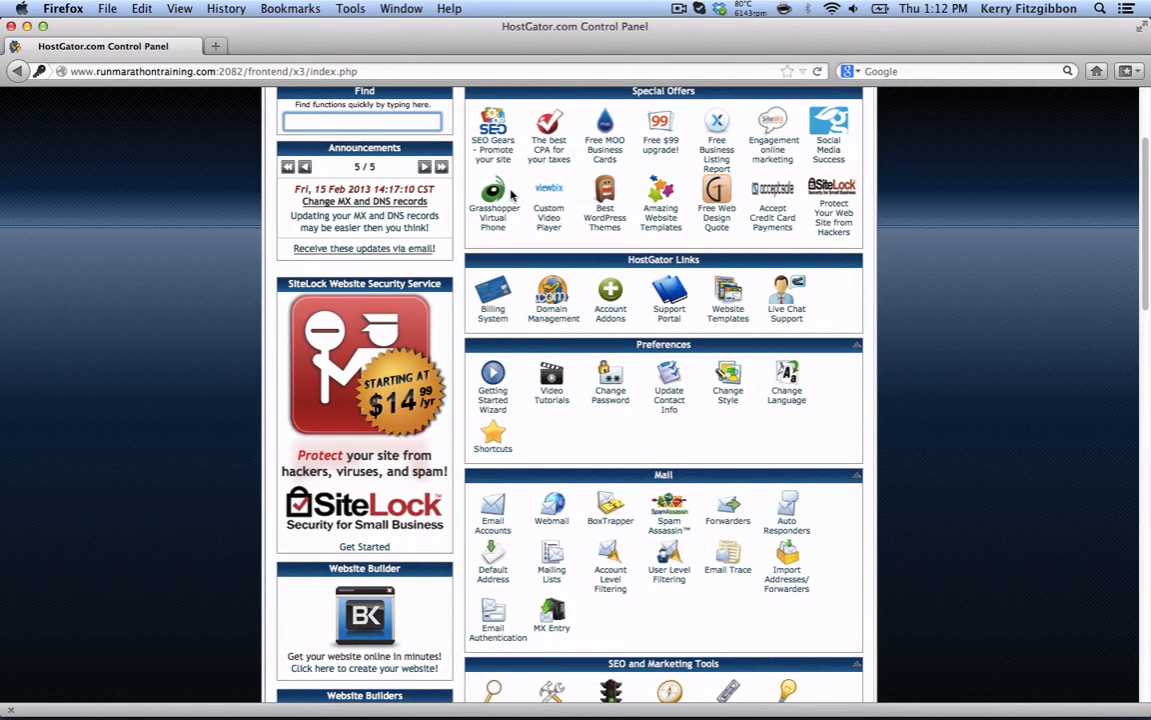
{"action": "scroll", "coordinate": [510, 195], "scroll_direction": "down", "scroll_amount": 5}
{"action": "scroll", "coordinate": [511, 195], "scroll_direction": "down", "scroll_amount": 10}
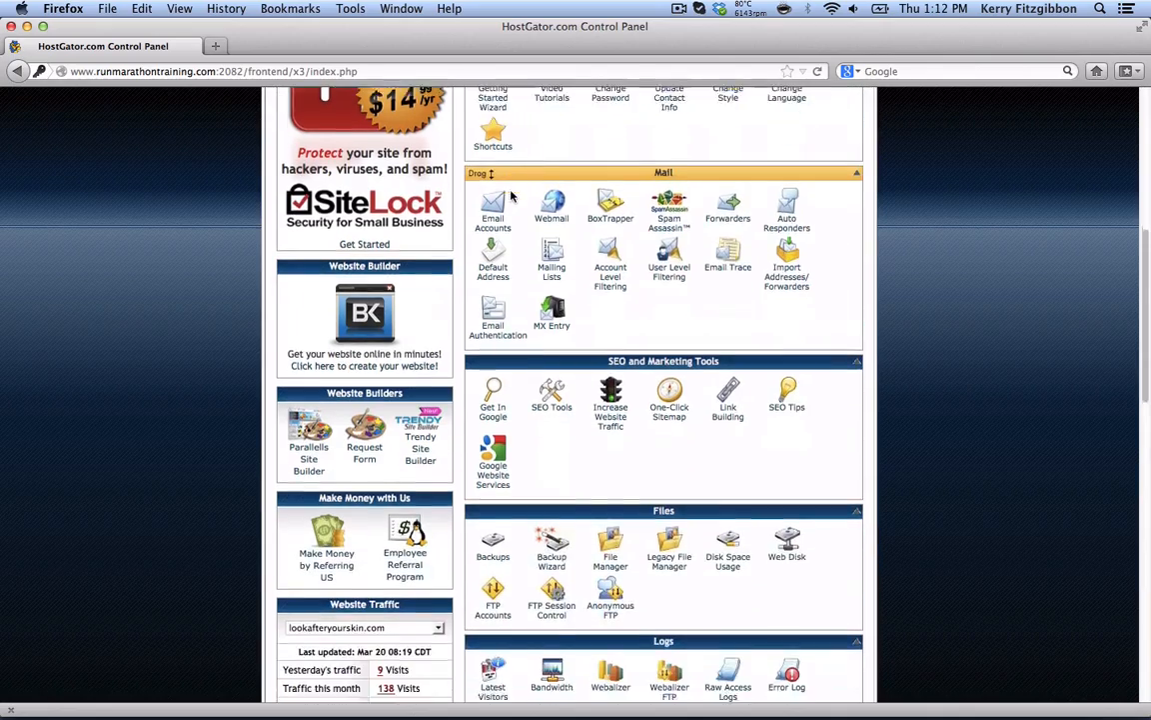
{"action": "scroll", "coordinate": [511, 195], "scroll_direction": "down", "scroll_amount": 6}
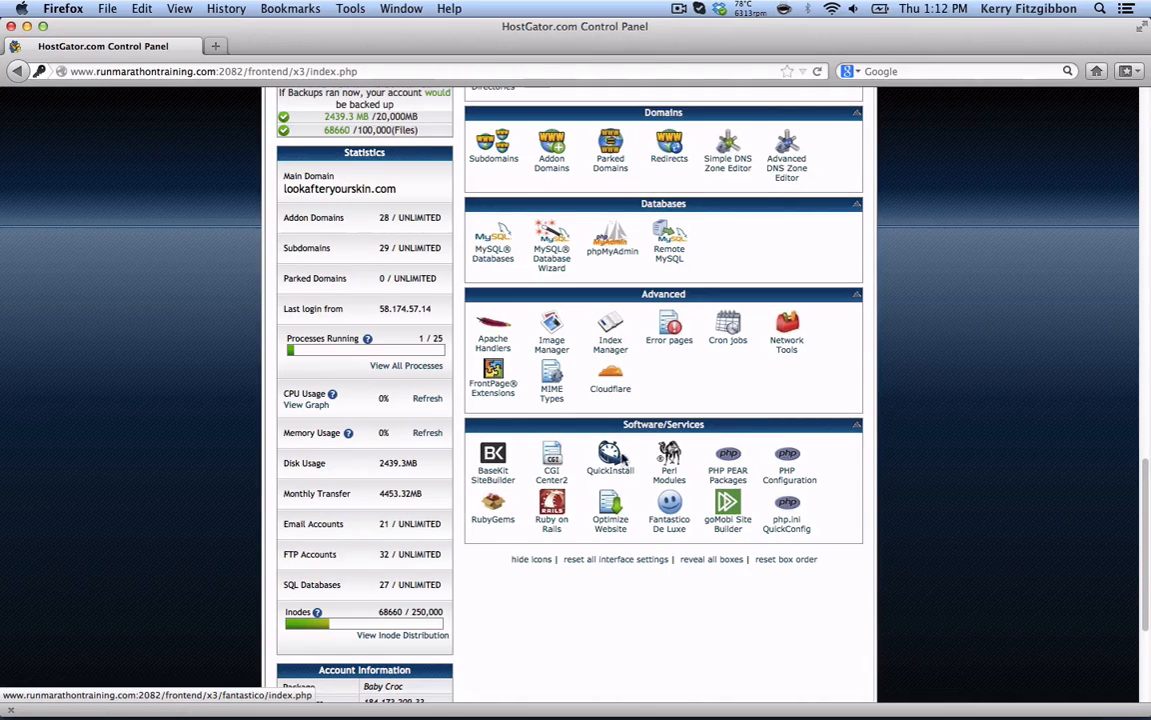
{"action": "left_click", "coordinate": [613, 462]}
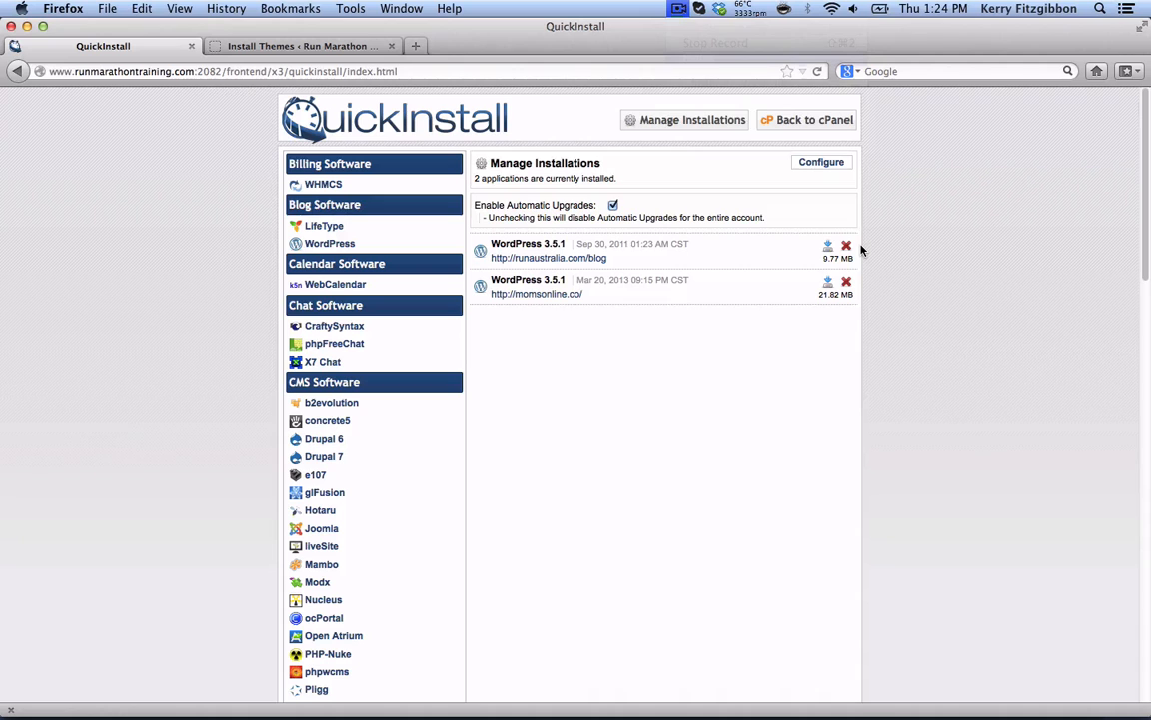
- Choose WordPress in QuickInstall and set runmarathontraining.com as the application URL domain
{"action": "left_click", "coordinate": [343, 245]}
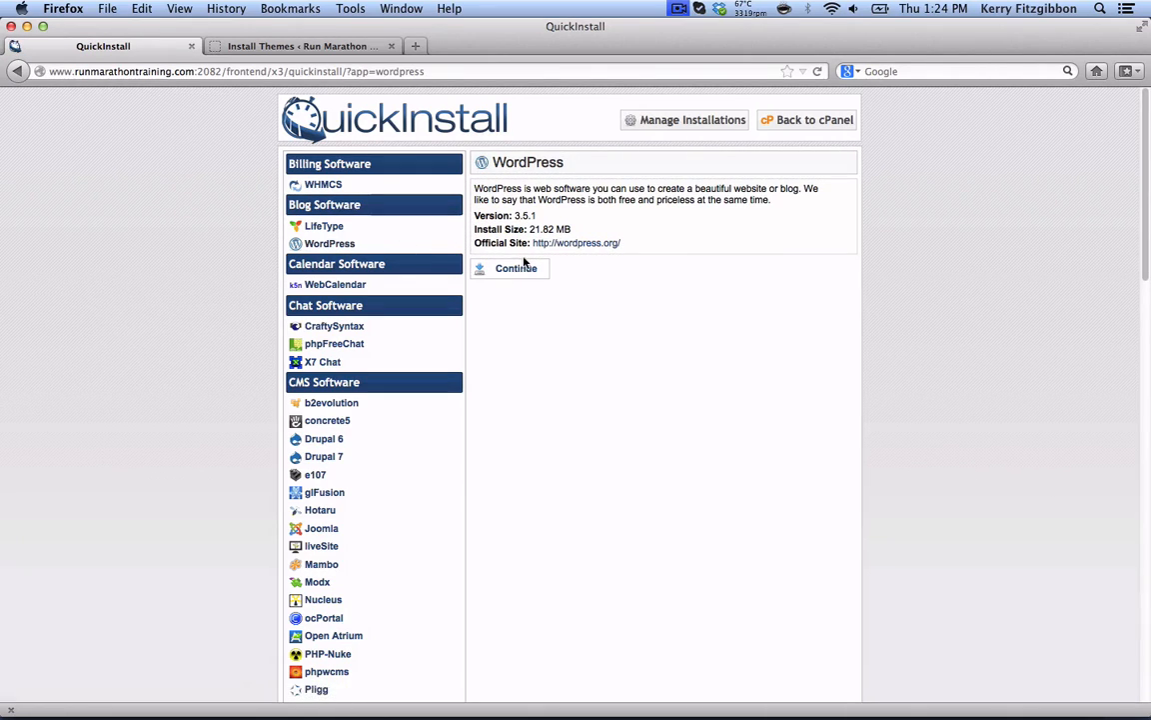
{"action": "left_click", "coordinate": [520, 270]}
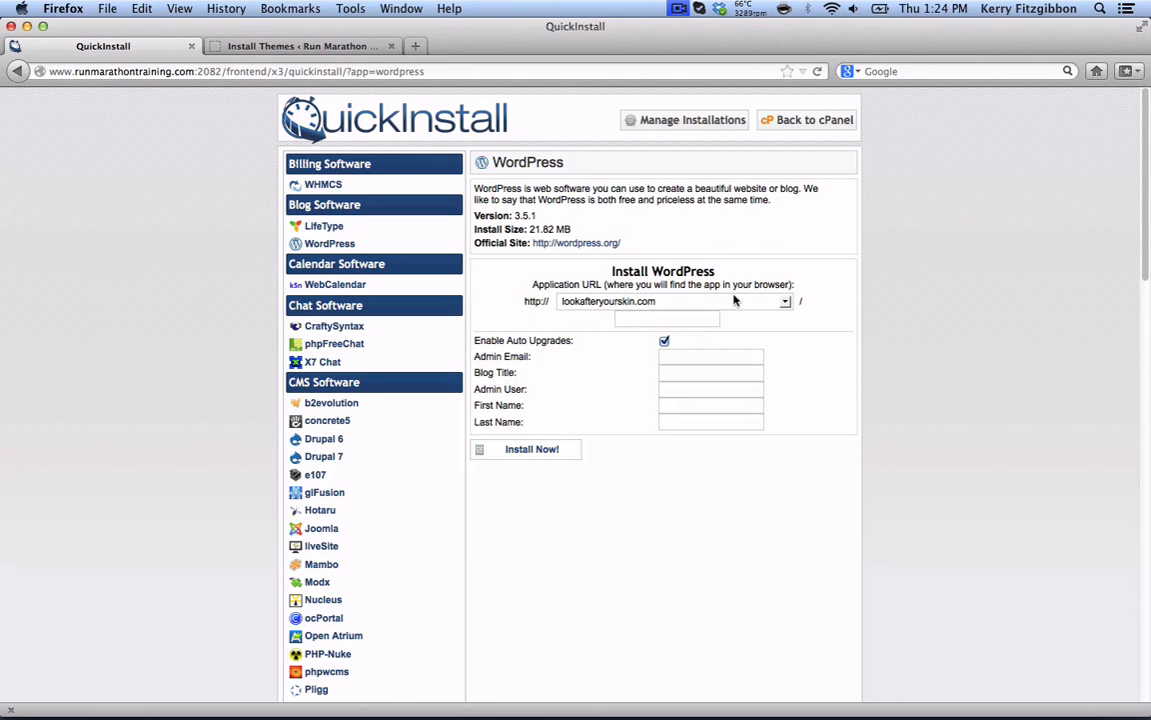
{"action": "left_click", "coordinate": [784, 302]}
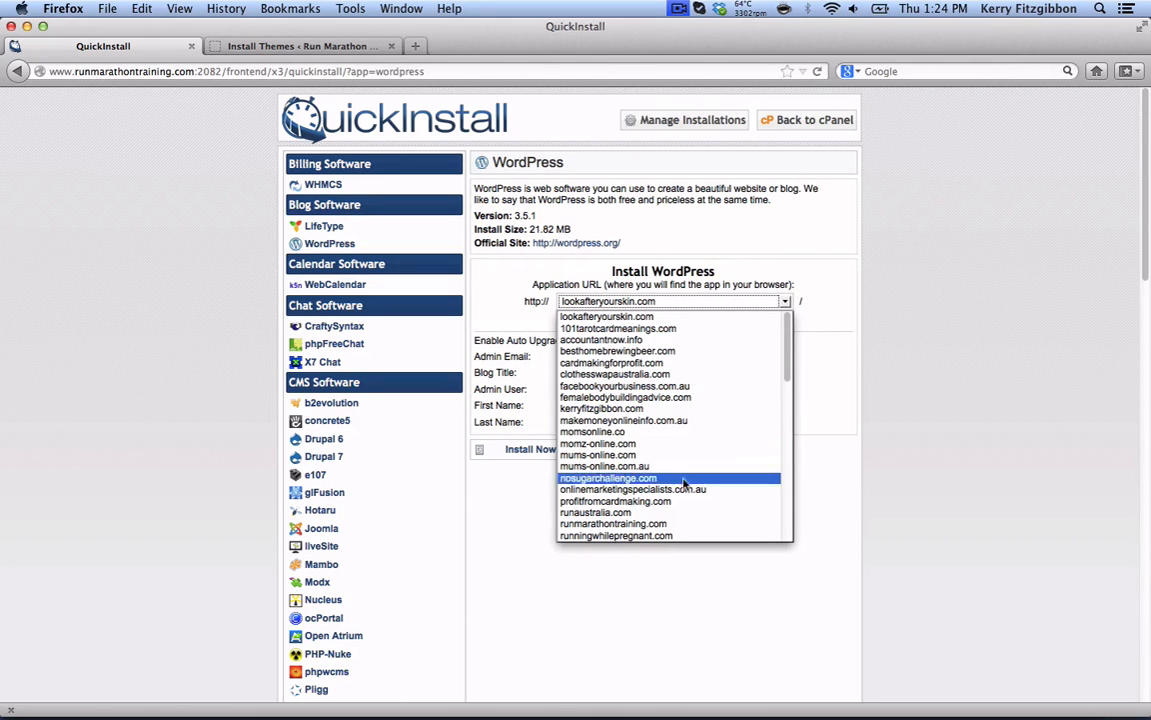
{"action": "left_click", "coordinate": [684, 524]}
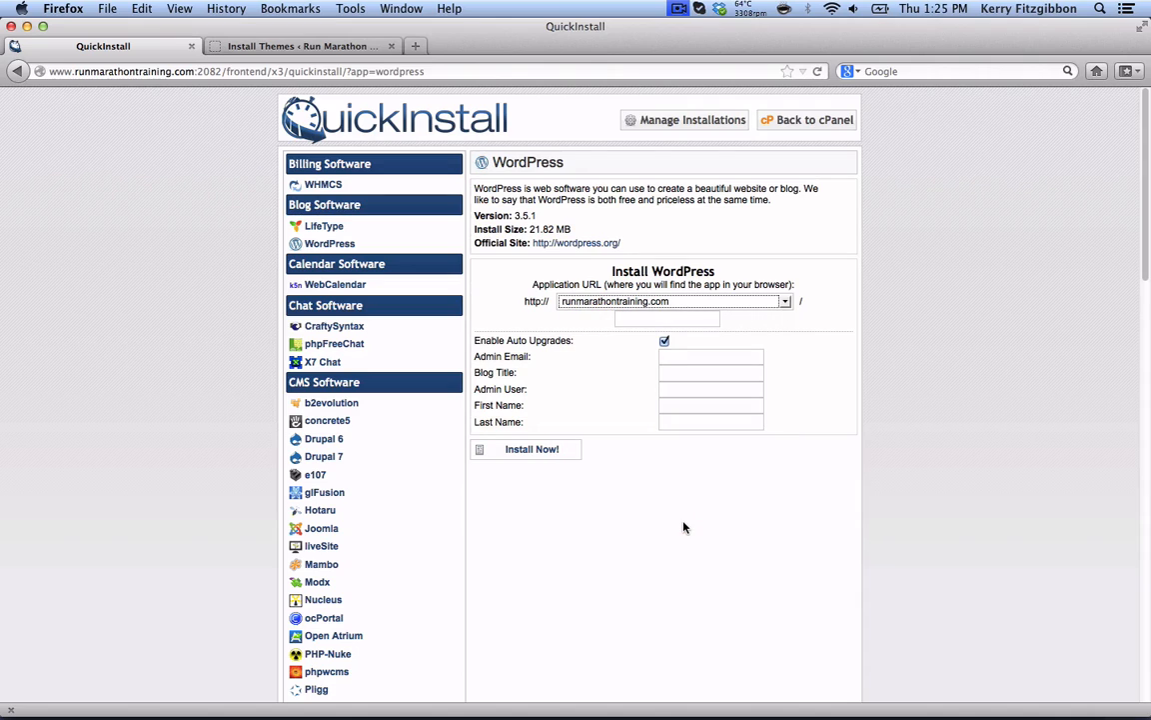
{"action": "left_click", "coordinate": [685, 320]}
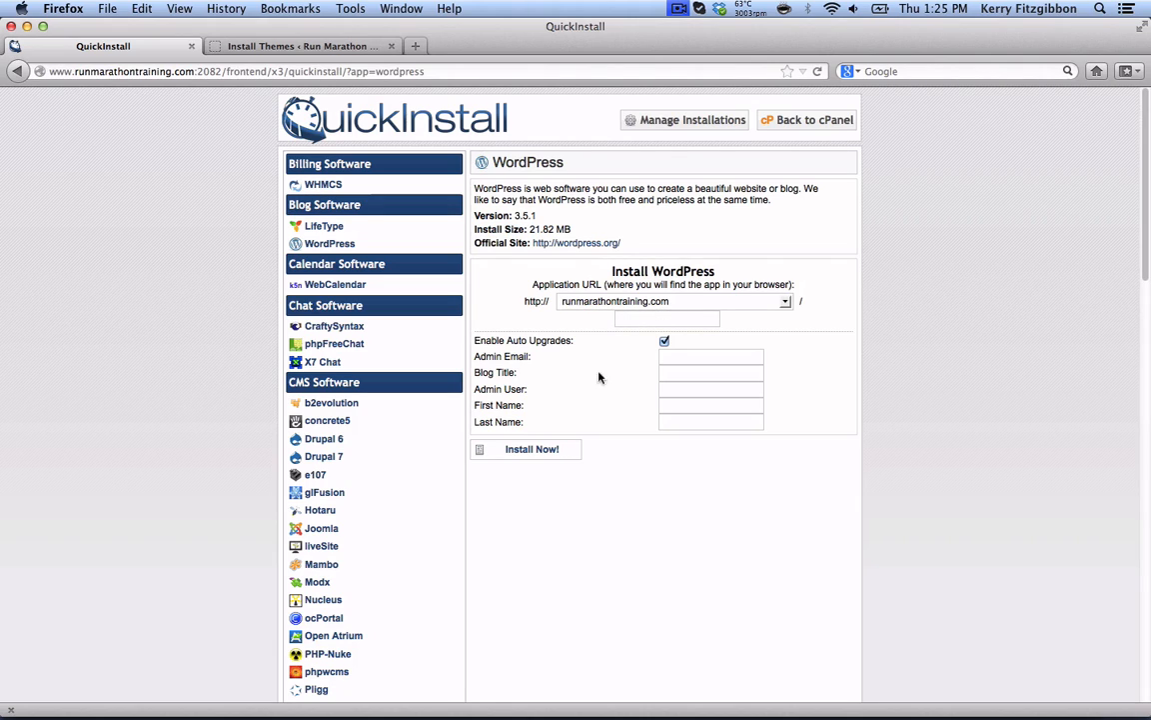
- Enter the admin e-mail and blog title 'Run Marathon Training', then run the WordPress install
{"action": "left_click", "coordinate": [668, 362]}
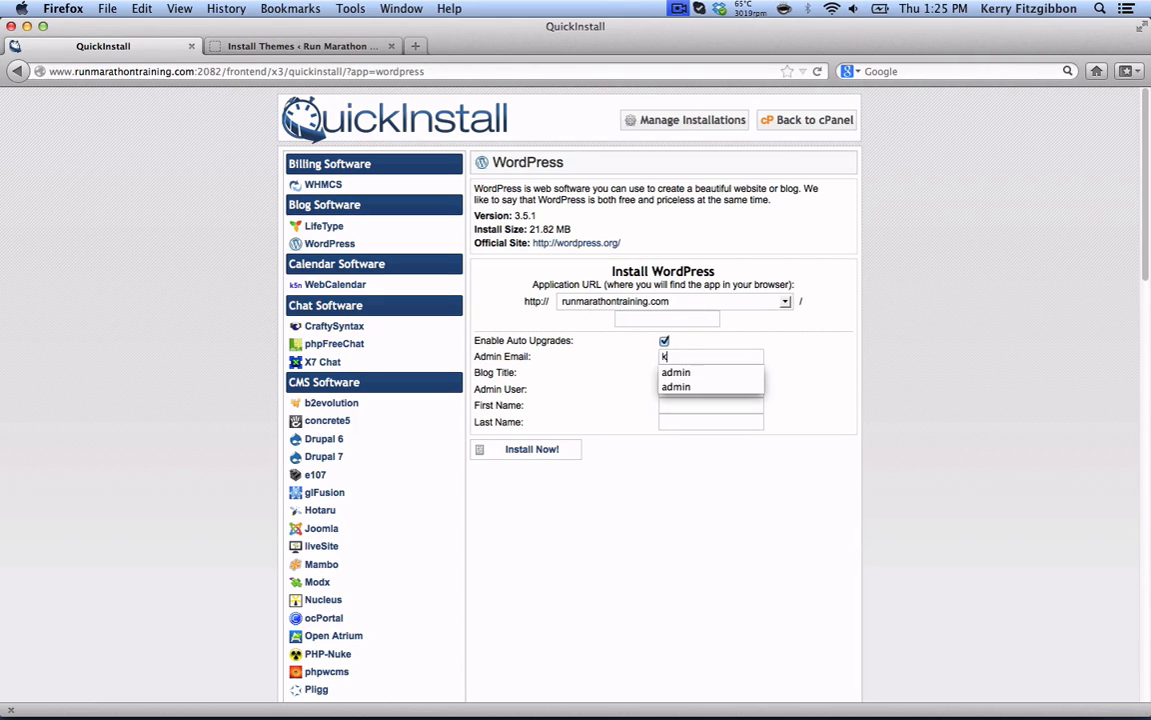
{"action": "type", "text": "kerry"}
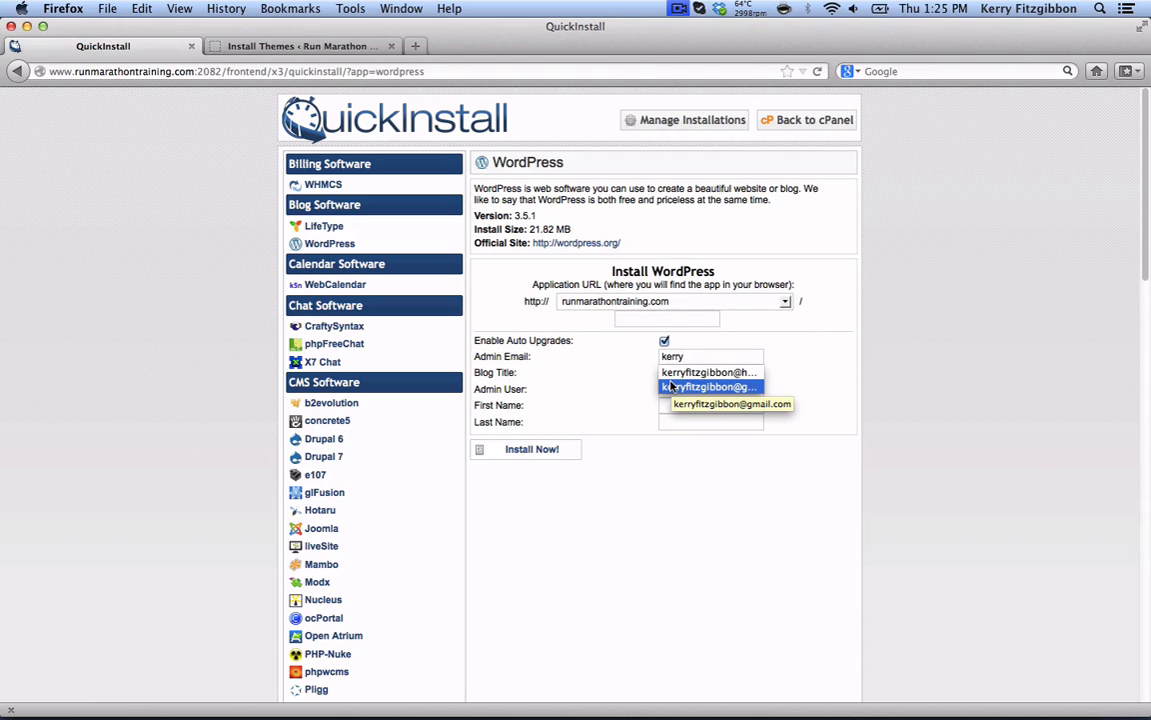
{"action": "left_click", "coordinate": [672, 386]}
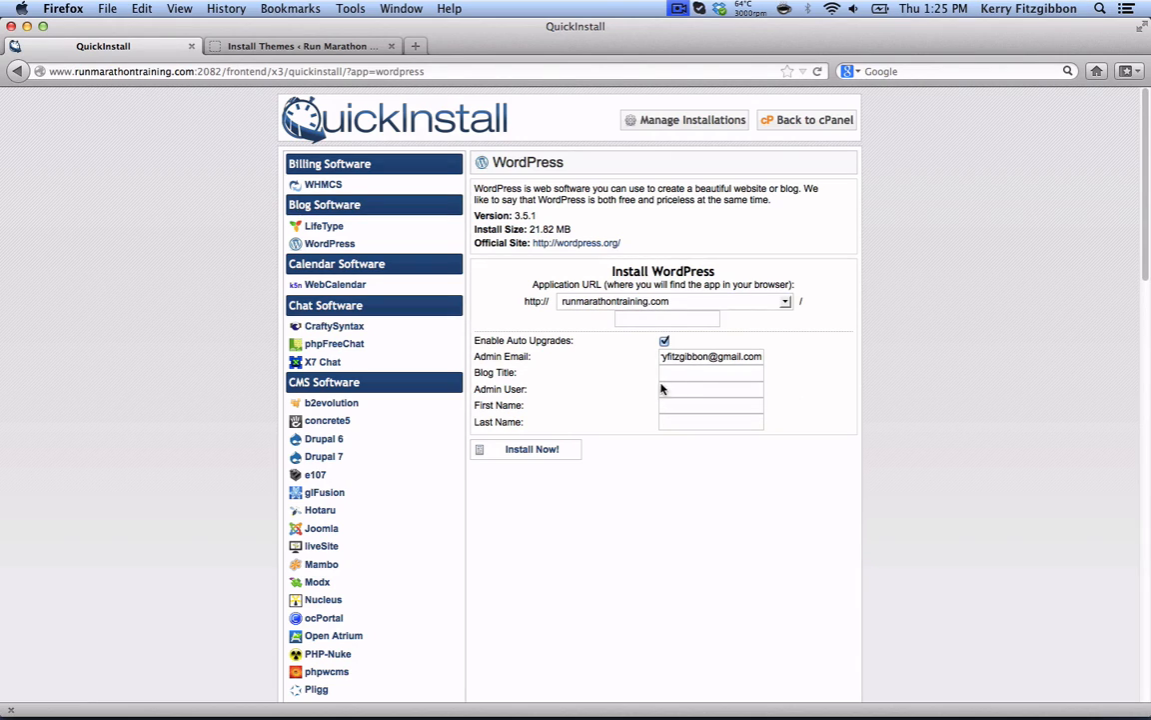
{"action": "left_click", "coordinate": [673, 375]}
{"action": "type", "text": "Run M"}
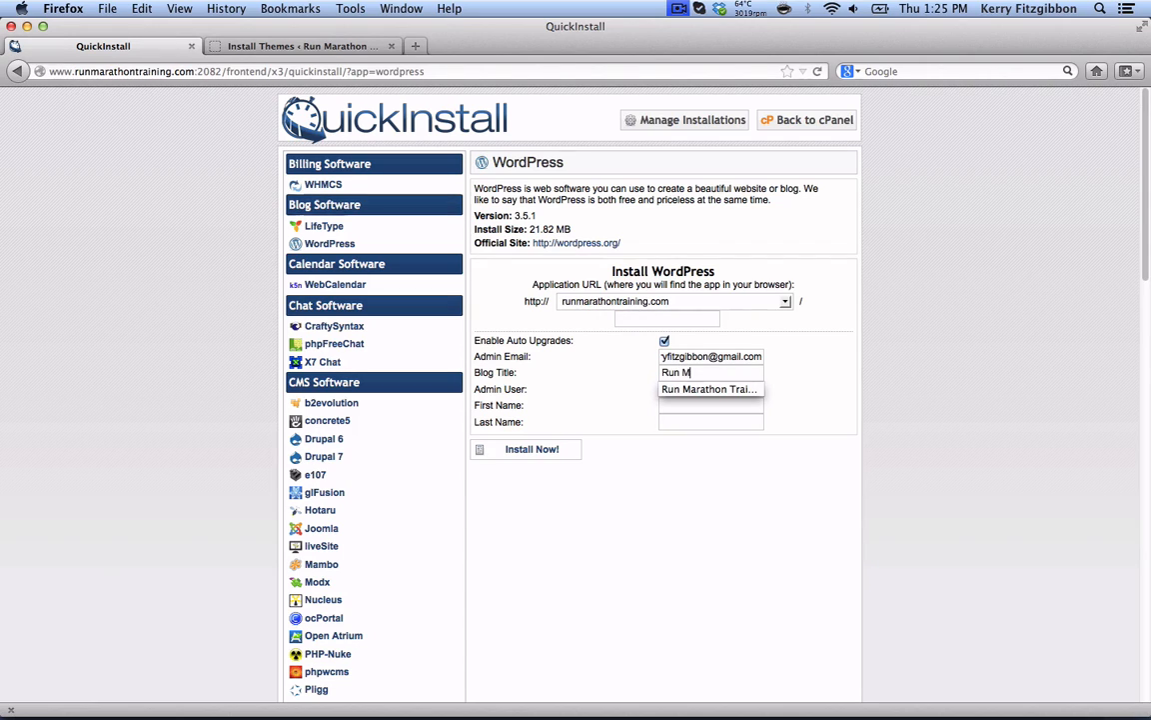
{"action": "type", "text": "arathon Training"}
{"action": "key", "text": "Down"}
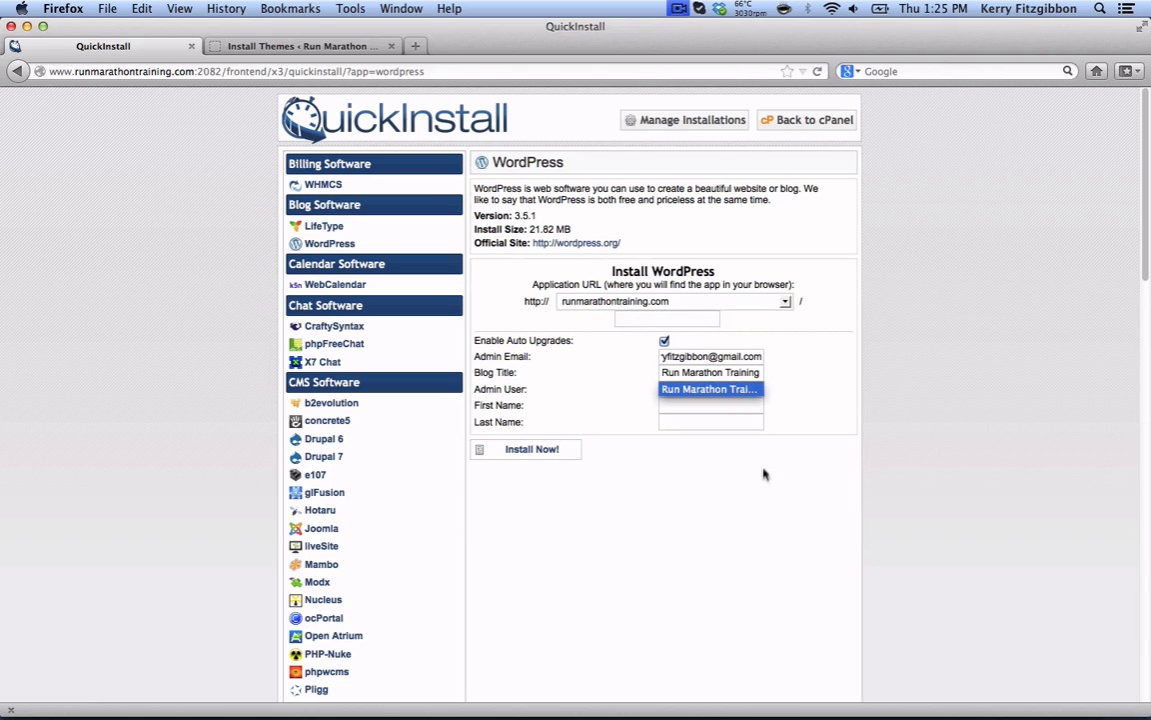
{"action": "left_click", "coordinate": [752, 389]}
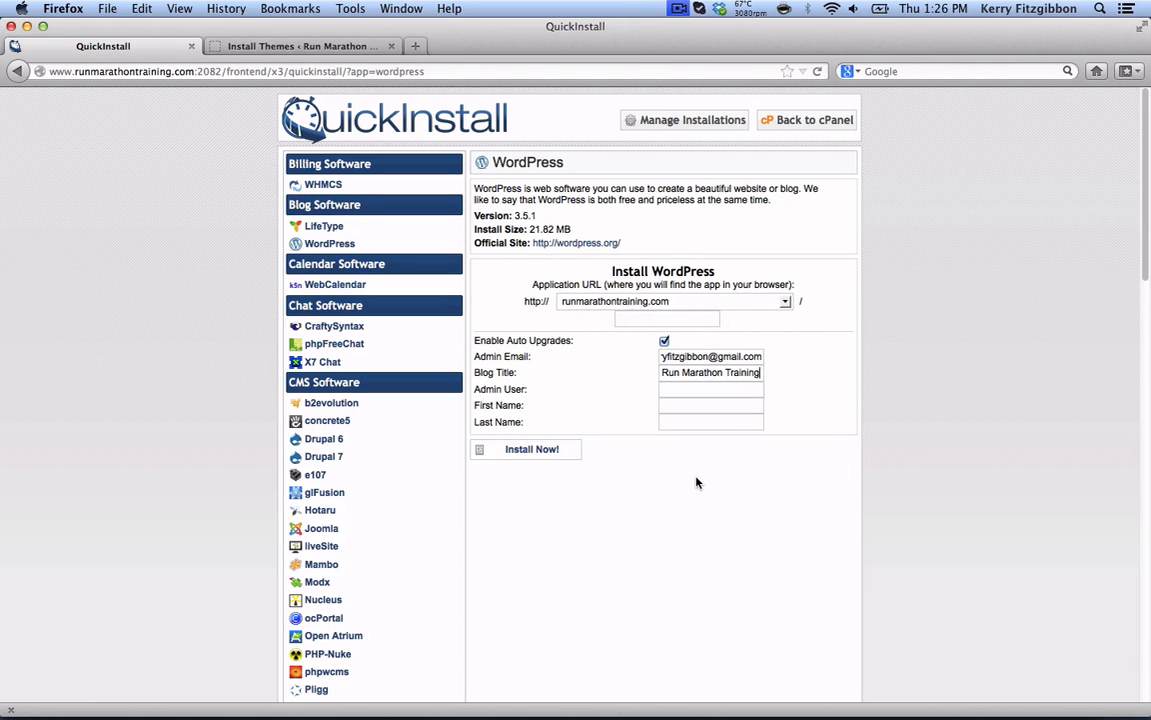
{"action": "left_click", "coordinate": [533, 450]}
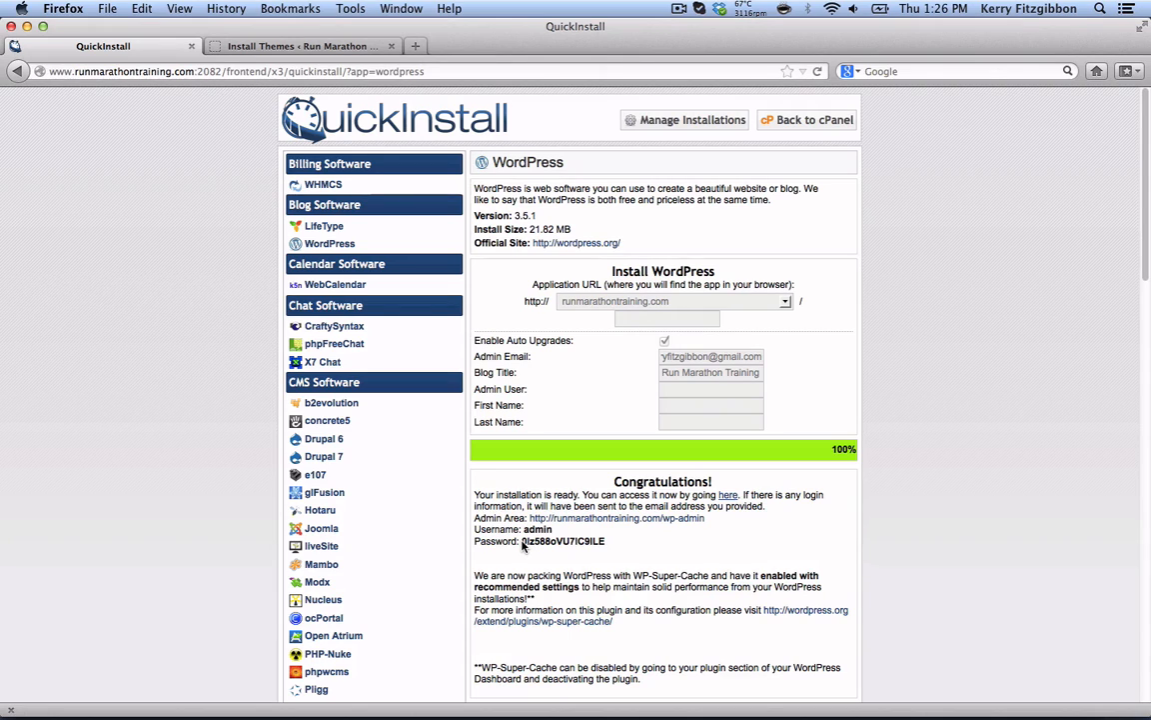
- Copy the generated admin password and open the new site in a new tab
{"action": "left_click_drag", "start_coordinate": [522, 545], "coordinate": [606, 544]}
{"action": "key", "text": "super+c"}
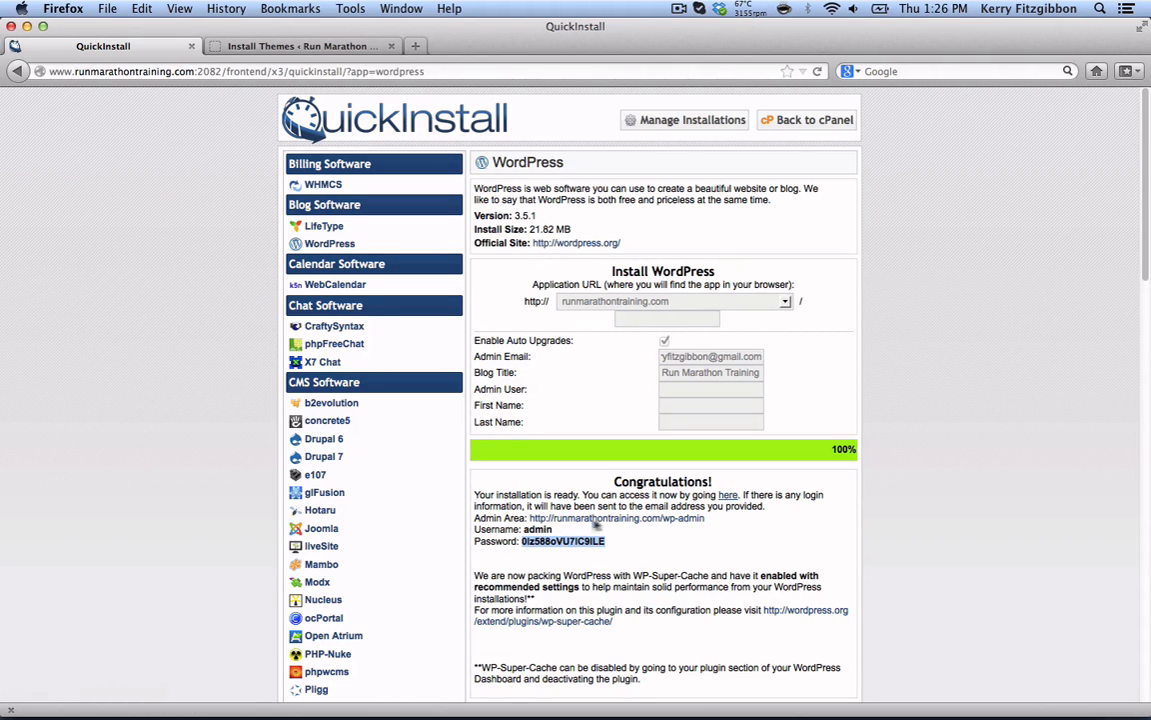
{"action": "left_click", "coordinate": [728, 496]}
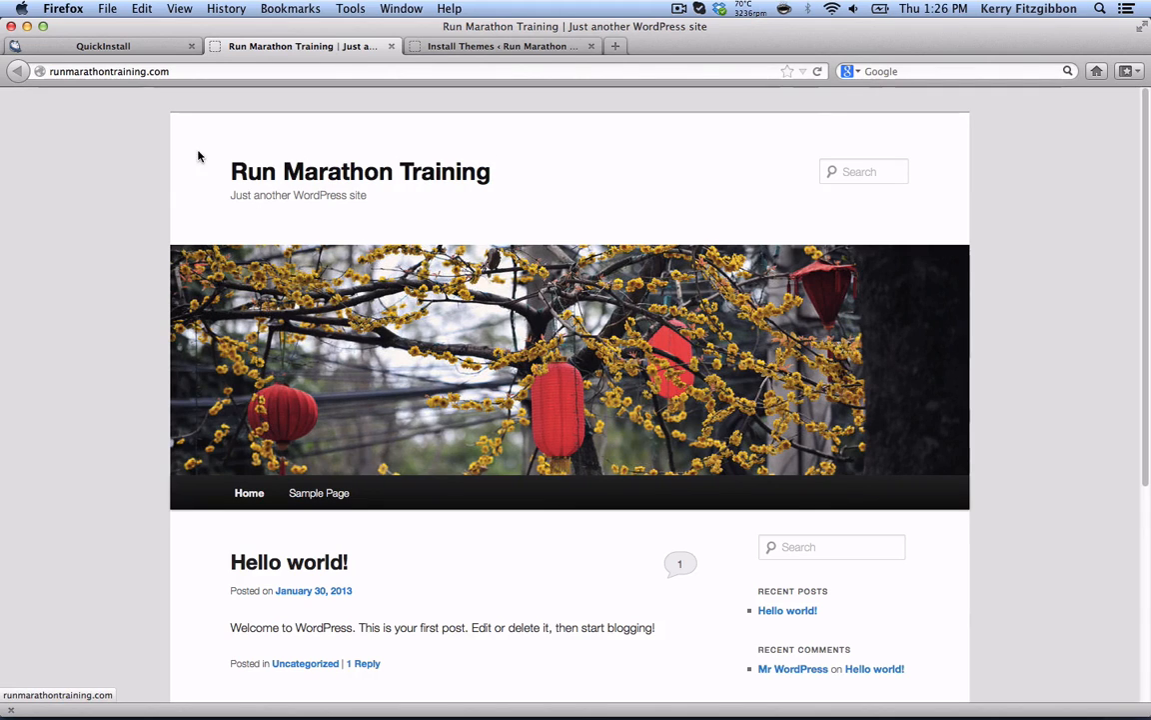
- Go to the site's /wp-admin login page
{"action": "left_click", "coordinate": [173, 72]}
{"action": "left_click", "coordinate": [173, 72]}
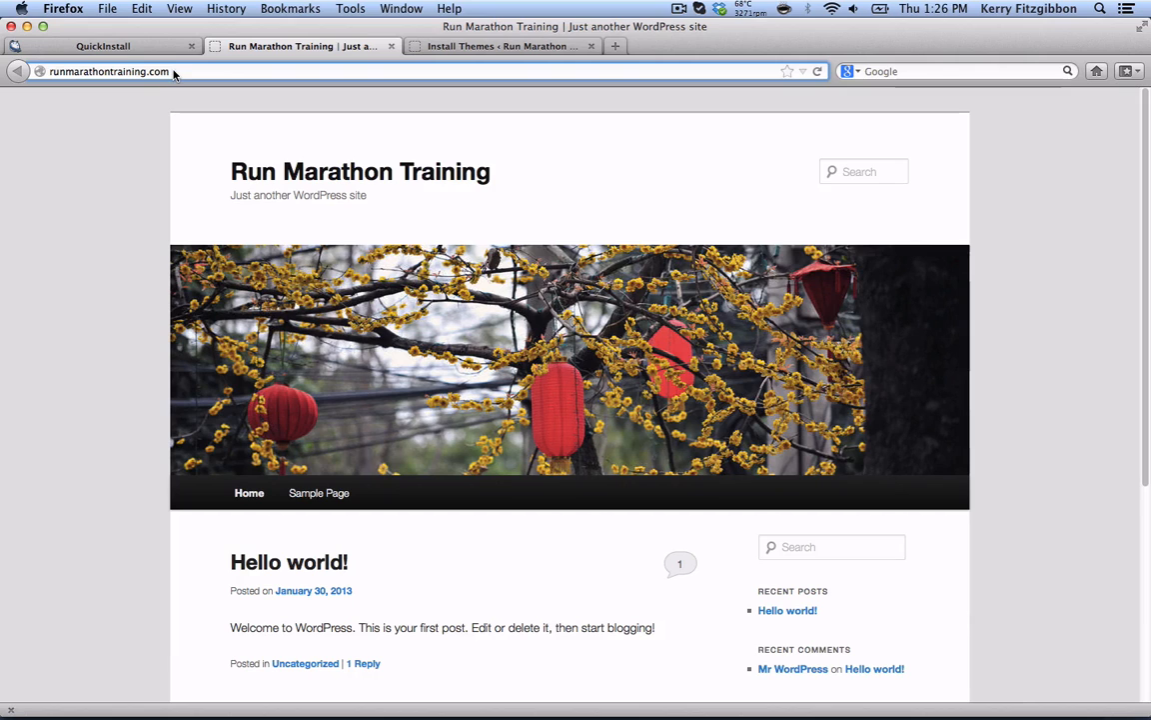
{"action": "type", "text": "/wp-admin"}
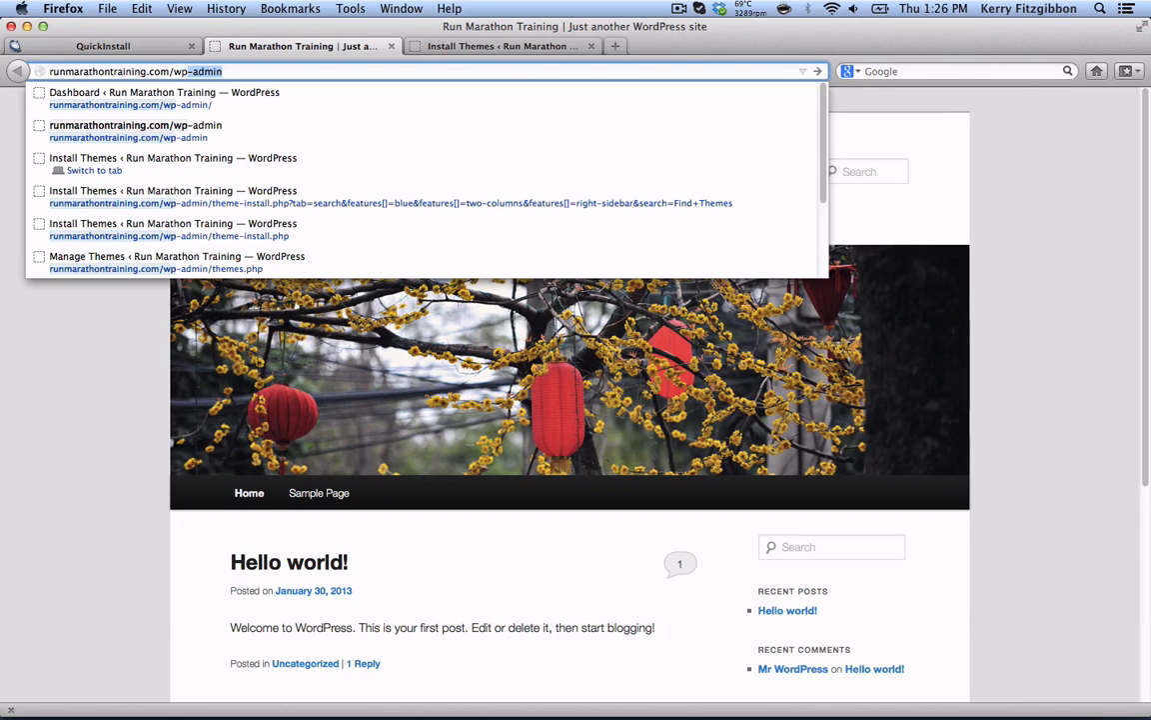
{"action": "key", "text": "Return"}
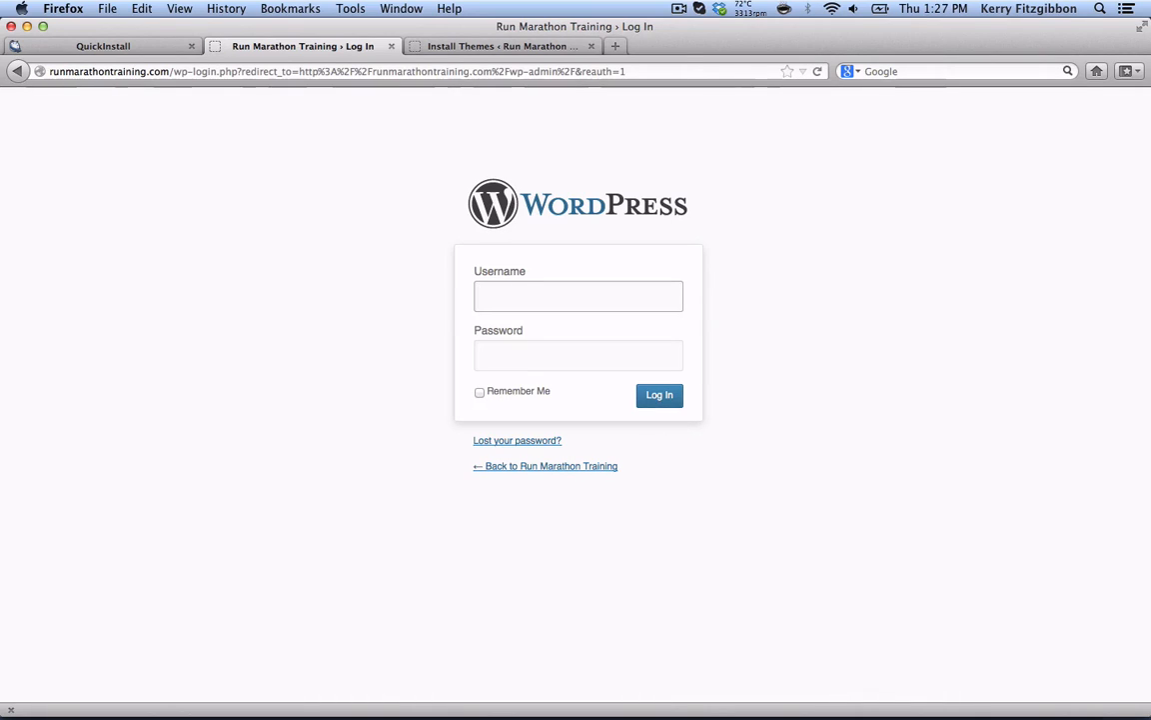
- Log in with the admin username and the copied password
{"action": "type", "text": "admin"}
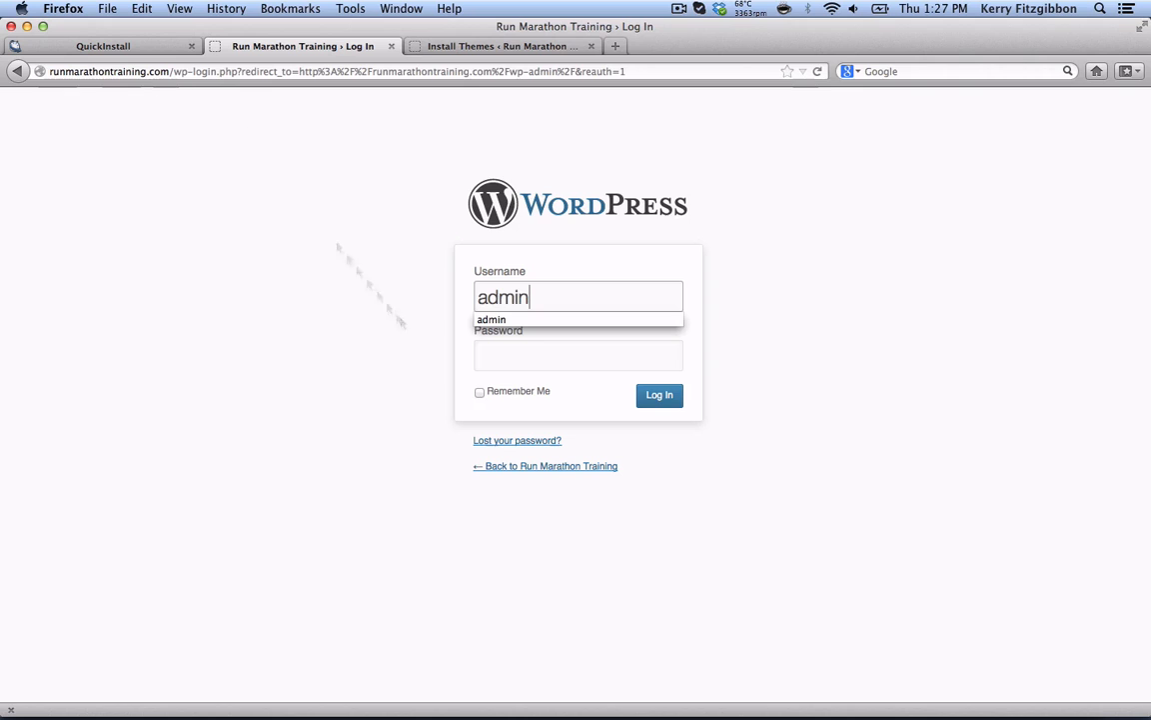
{"action": "left_click", "coordinate": [505, 361]}
{"action": "type", "text": "••••••••••••••••"}
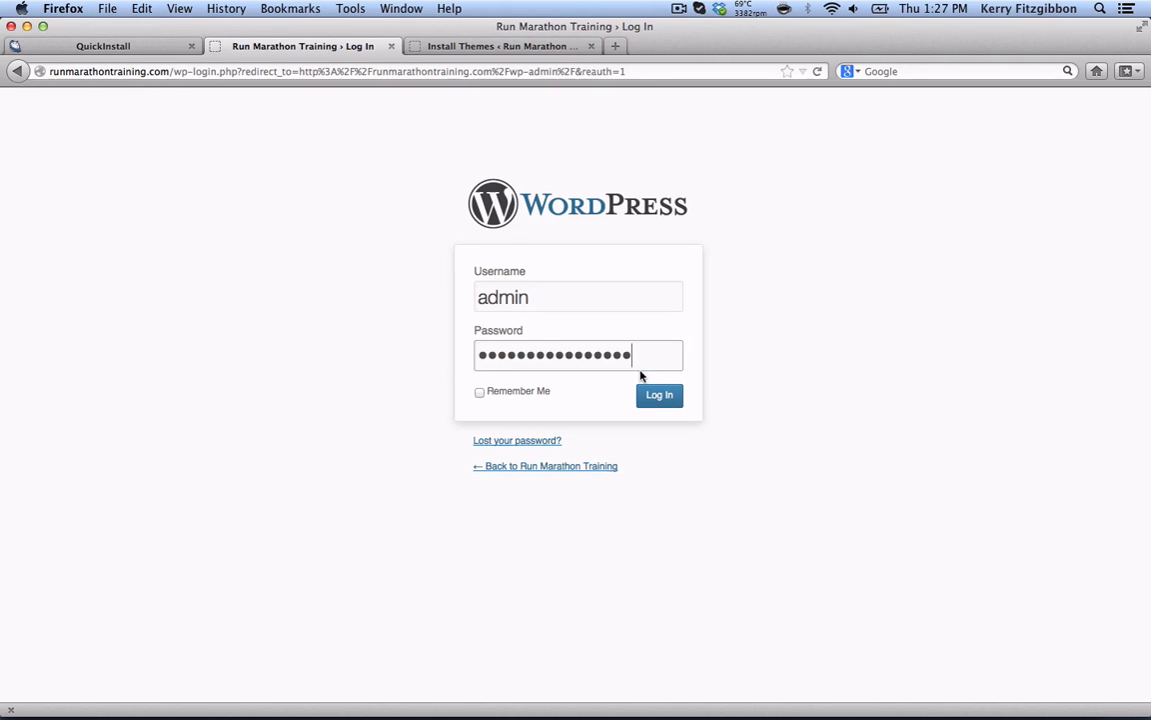
{"action": "left_click", "coordinate": [657, 394]}
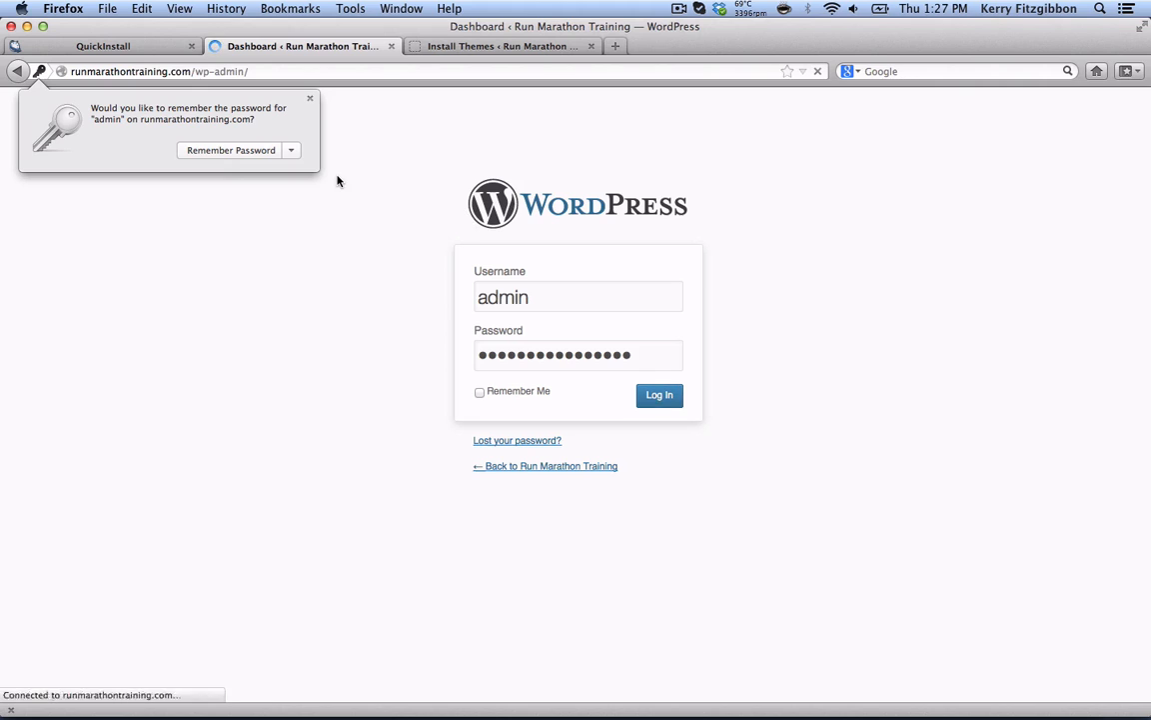
- Dismiss Firefox's Remember Password prompt and open the Users list
{"action": "left_click", "coordinate": [310, 98]}
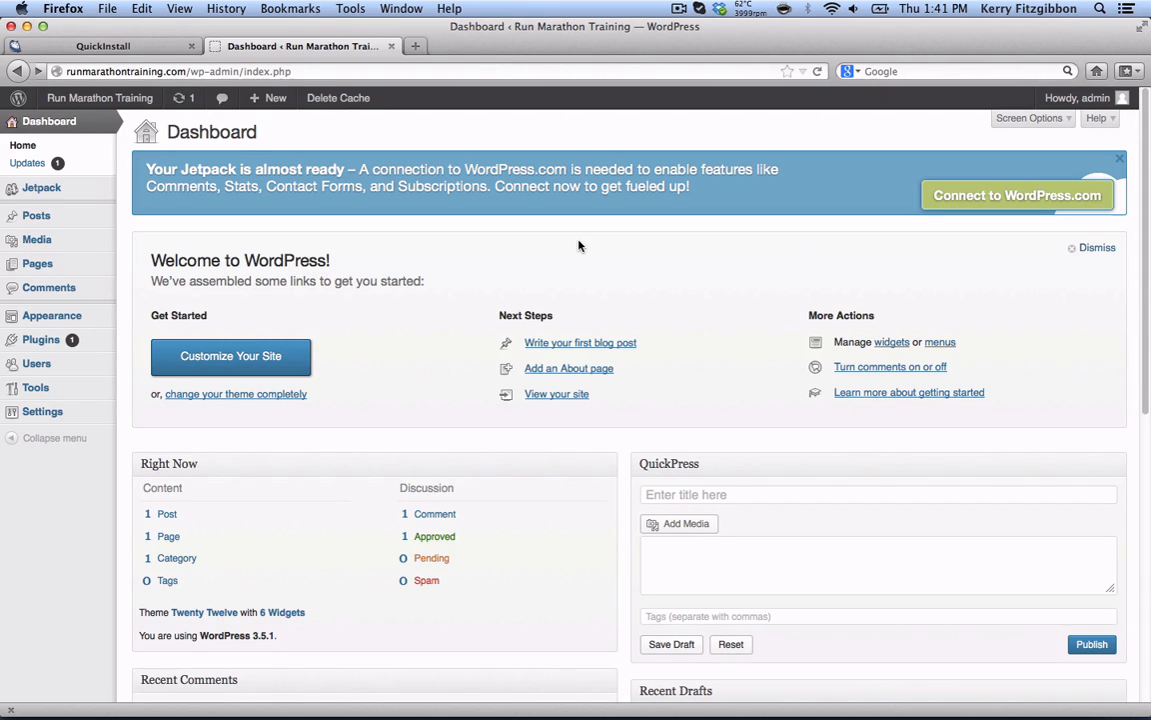
{"action": "left_click", "coordinate": [30, 365]}
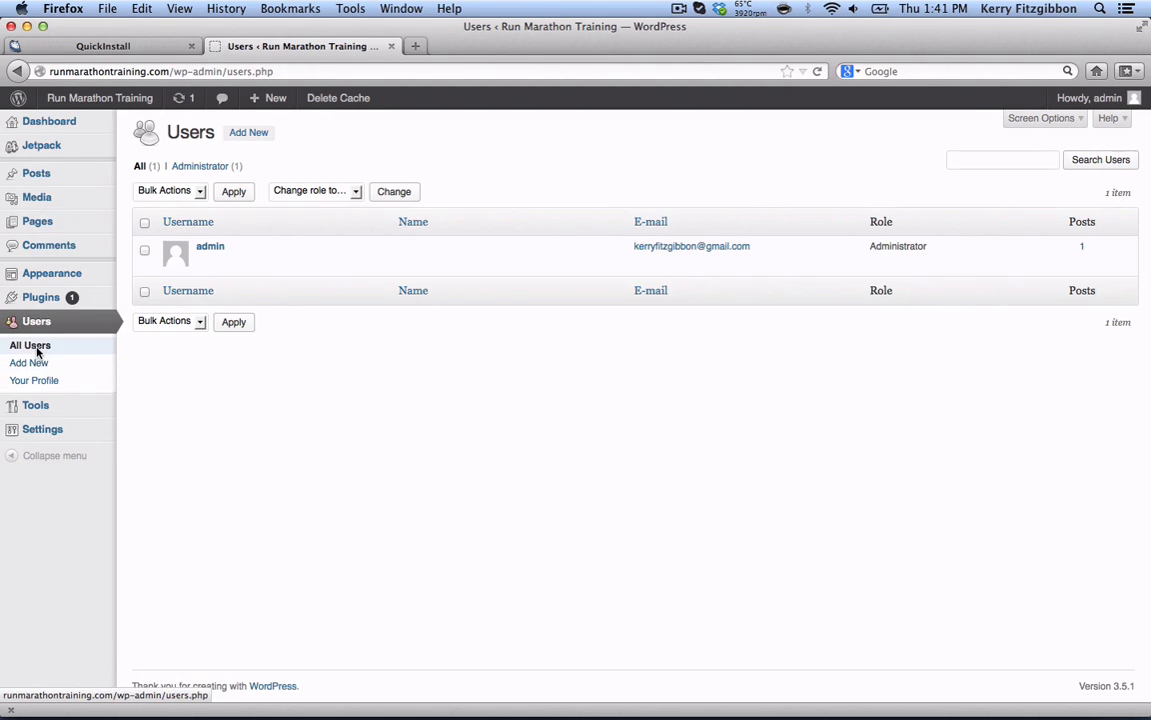
- Open the admin account's profile and scroll through its personal options and contact info
{"action": "left_click", "coordinate": [205, 249]}
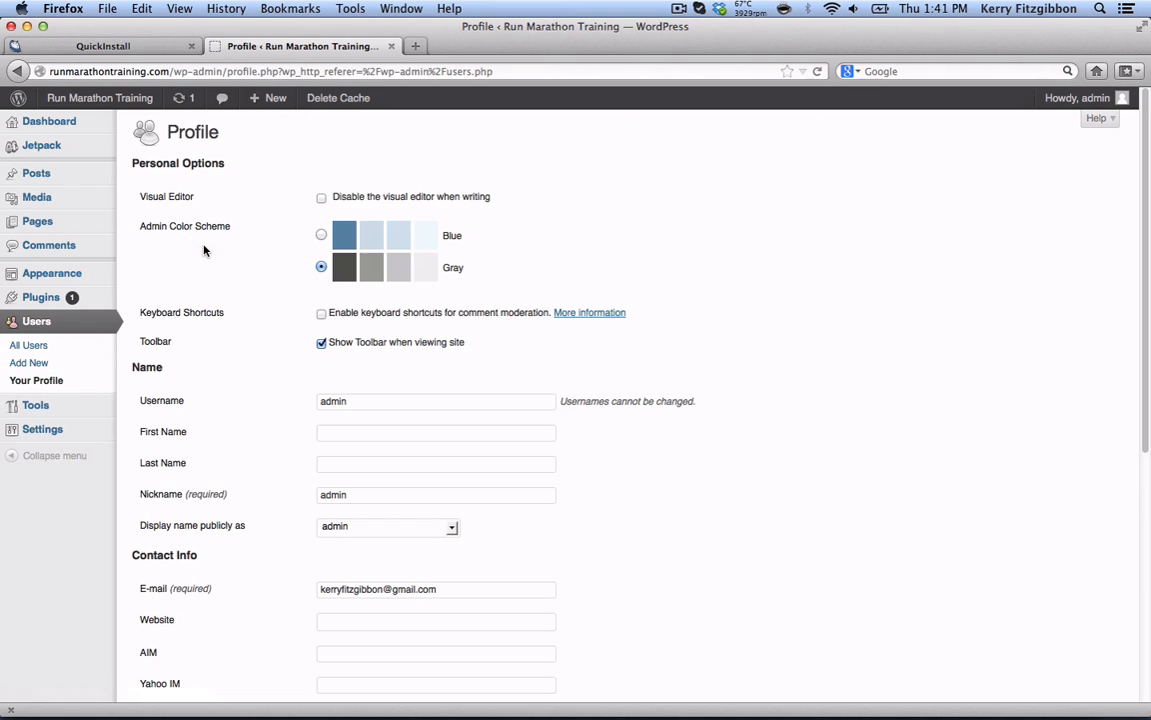
{"action": "scroll", "coordinate": [443, 380], "scroll_direction": "down", "scroll_amount": 5}
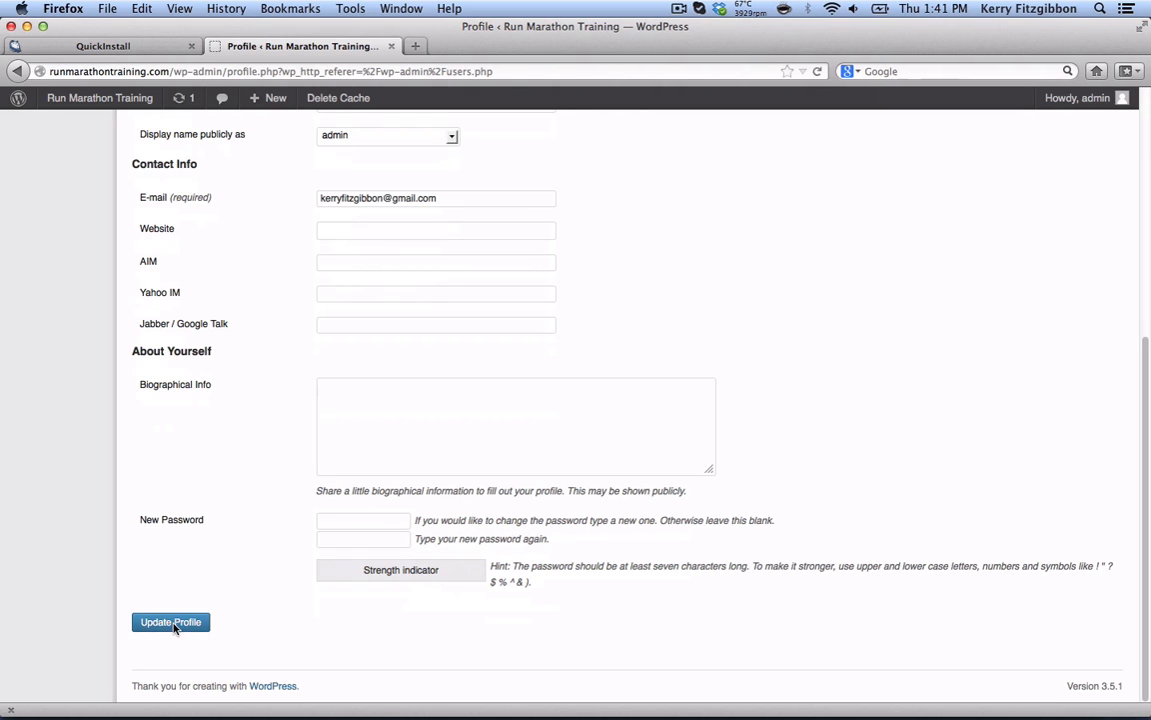
{"action": "scroll", "coordinate": [442, 519], "scroll_direction": "up", "scroll_amount": 5}
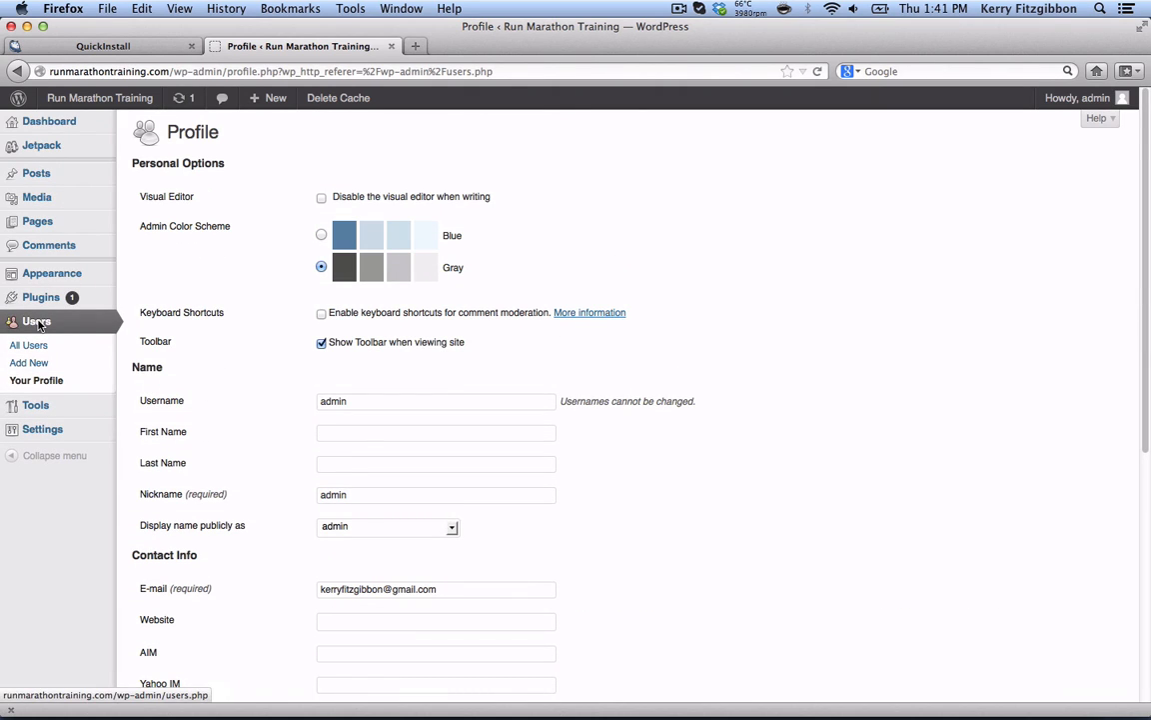
{"action": "mouse_move", "coordinate": [50, 277]}
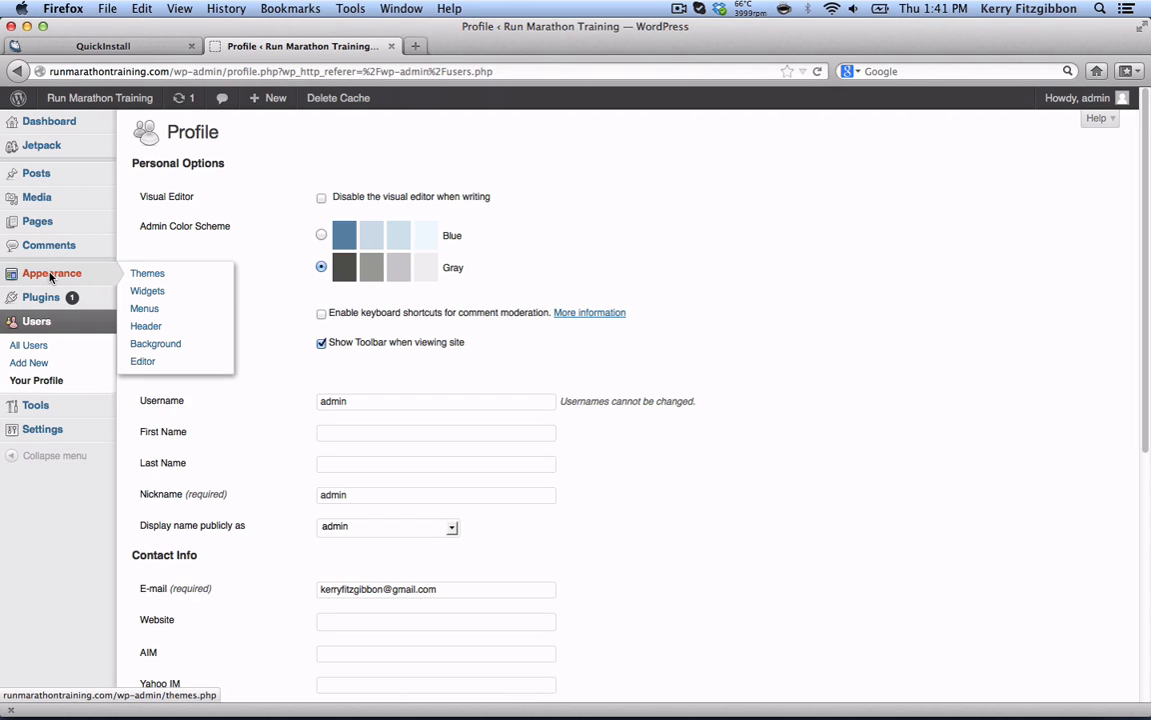
- Open Appearance > Themes, where Twenty Twelve is current, then go to Install Themes
{"action": "left_click", "coordinate": [144, 274]}
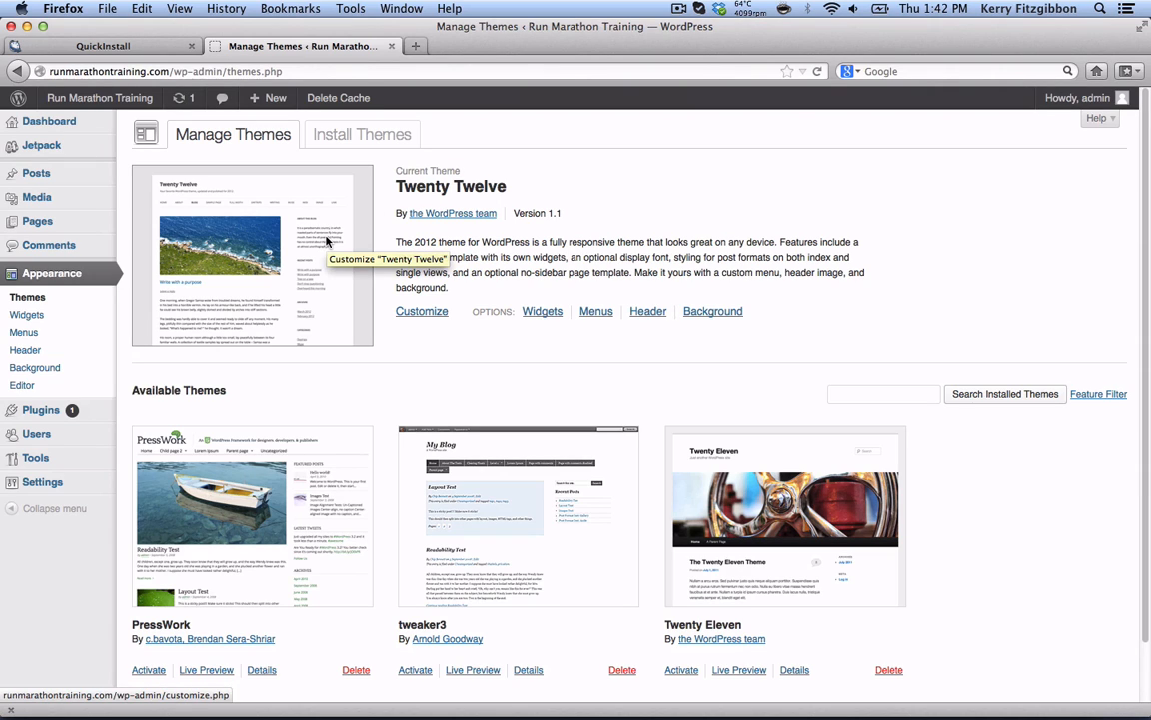
{"action": "left_click", "coordinate": [350, 139]}
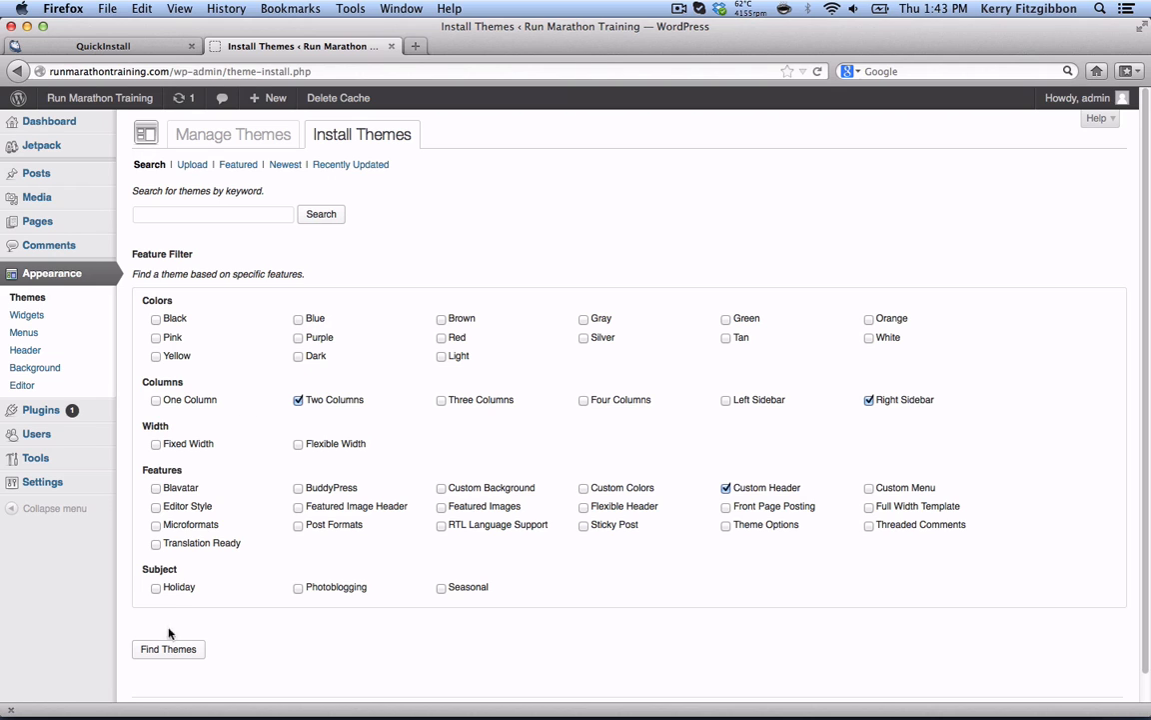
- Search themes with the Two Columns, Right Sidebar and Custom Header filters, listing 195 results
{"action": "left_click", "coordinate": [170, 651]}
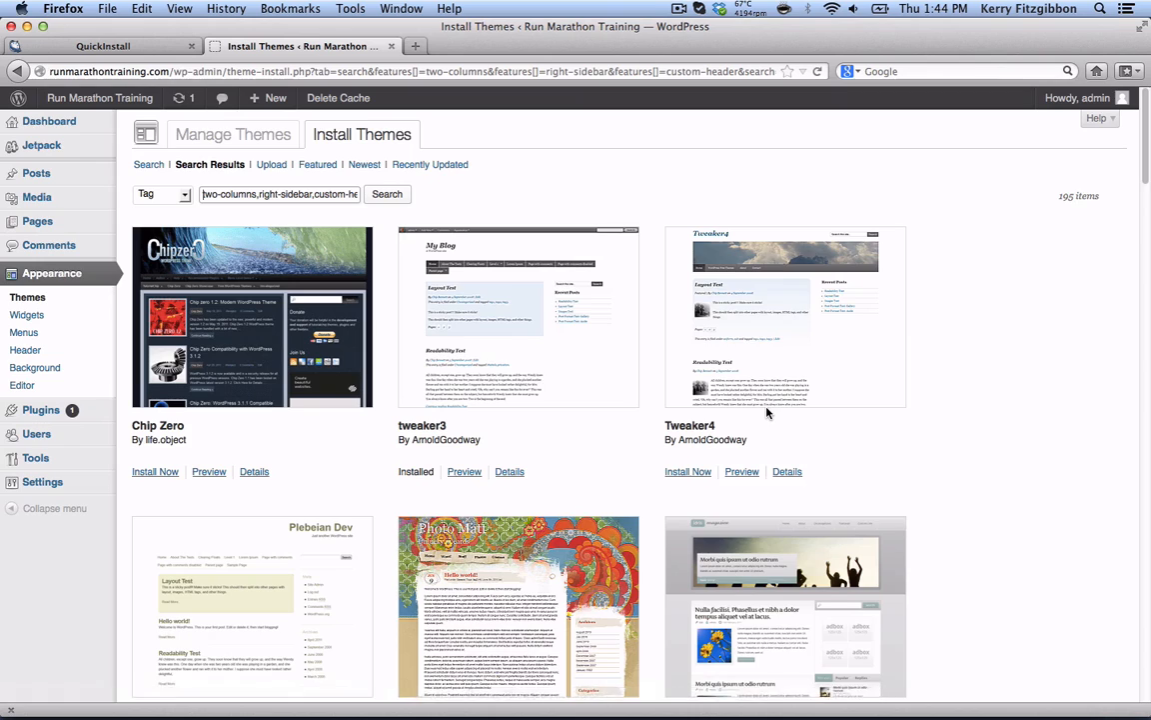
- Install the Tweaker4 1.0.0 theme from the results and activate it
{"action": "scroll", "coordinate": [700, 415], "scroll_direction": "down", "scroll_amount": 2}
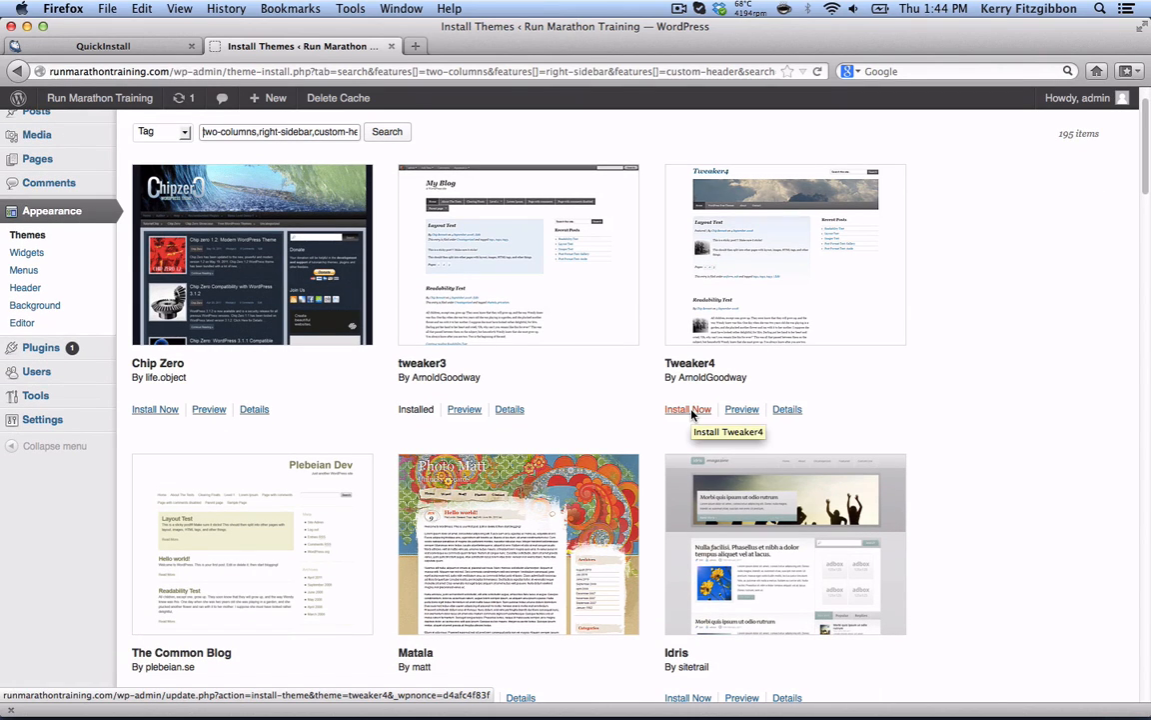
{"action": "left_click", "coordinate": [690, 411]}
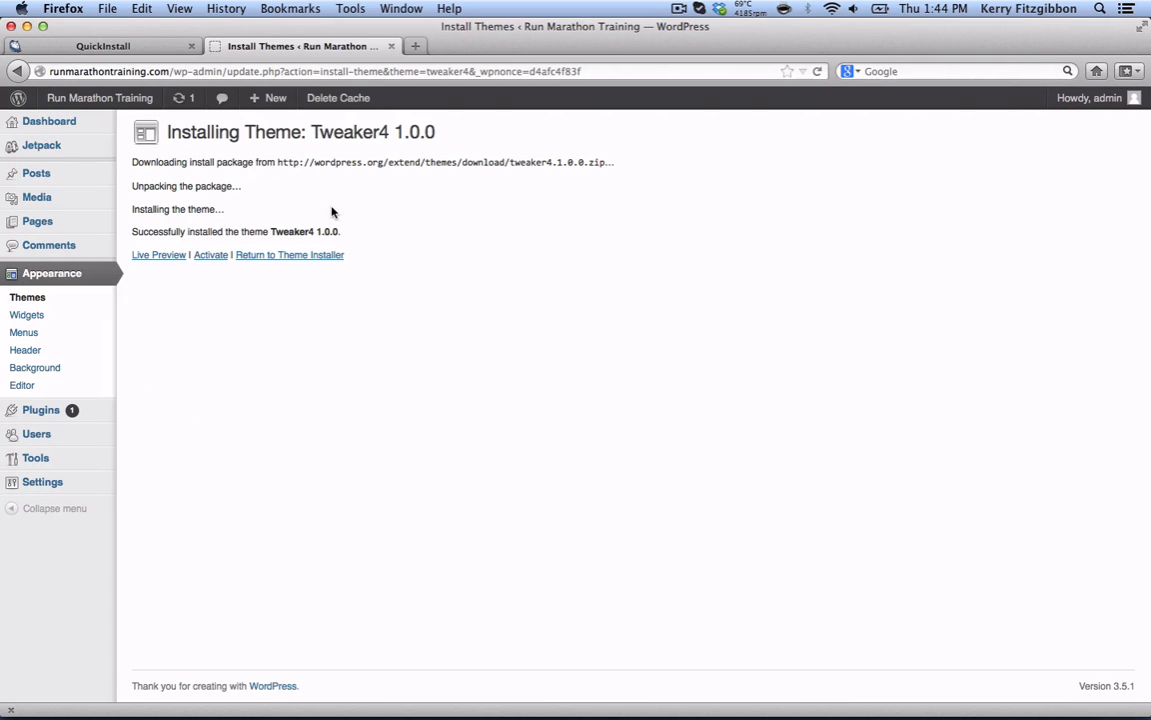
{"action": "left_click", "coordinate": [221, 257]}
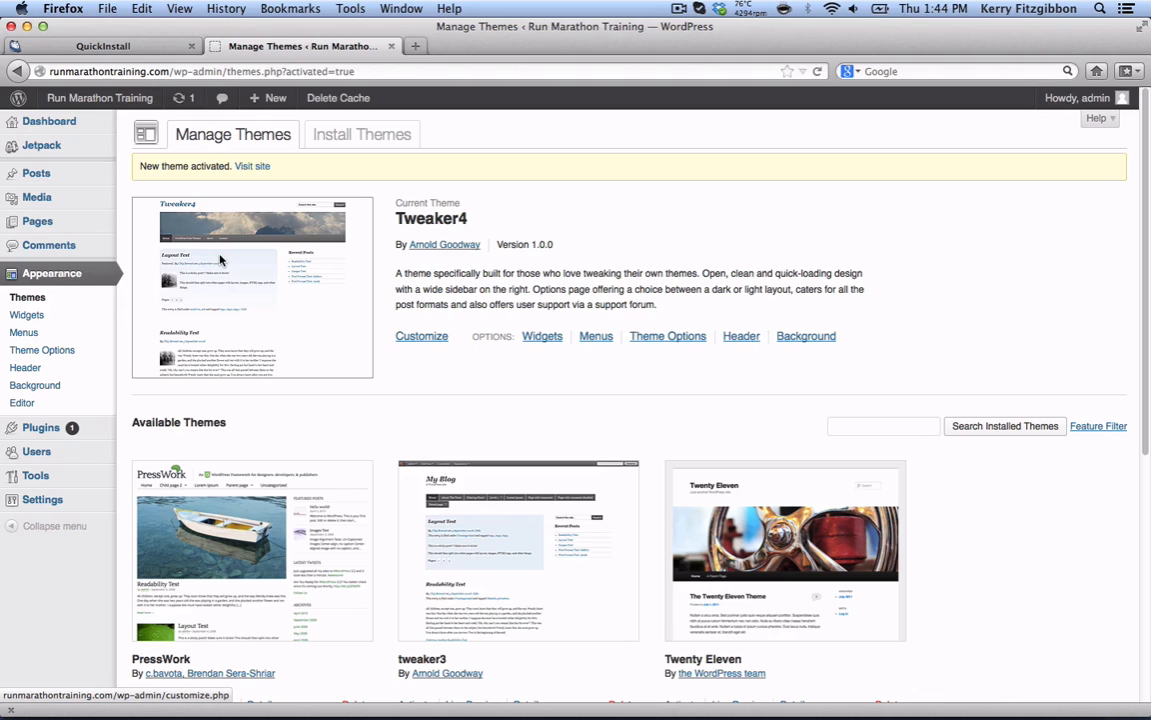
{"action": "mouse_move", "coordinate": [100, 98]}
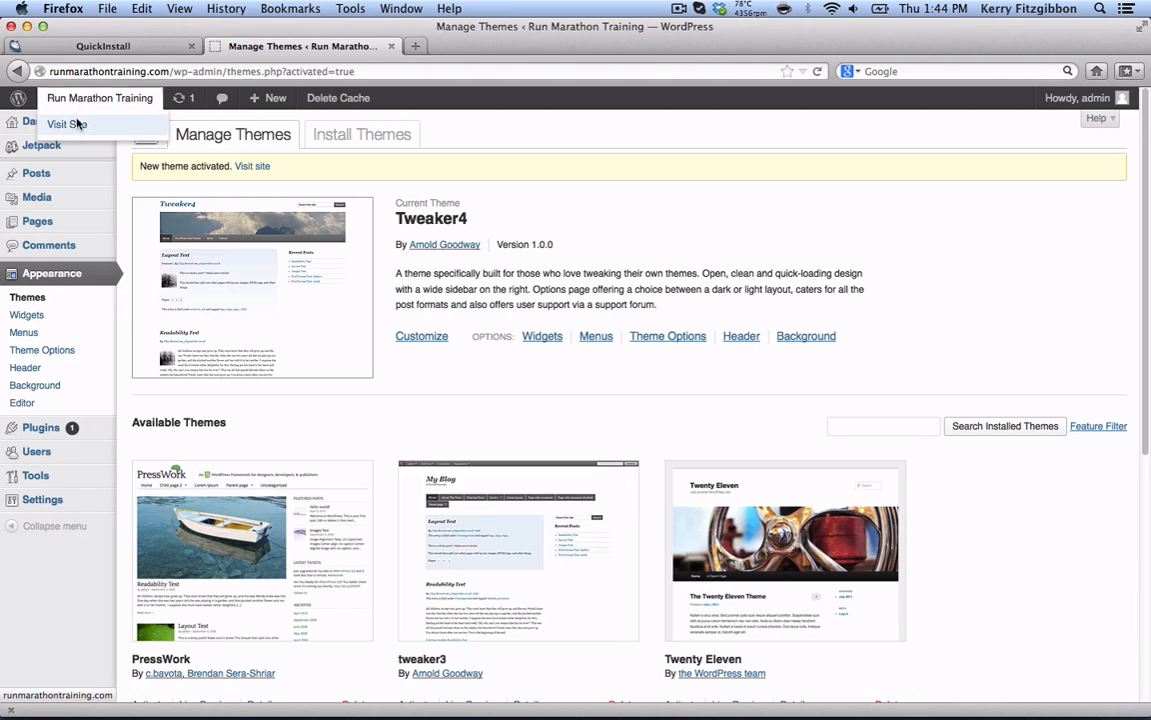
{"action": "left_click", "coordinate": [77, 125]}
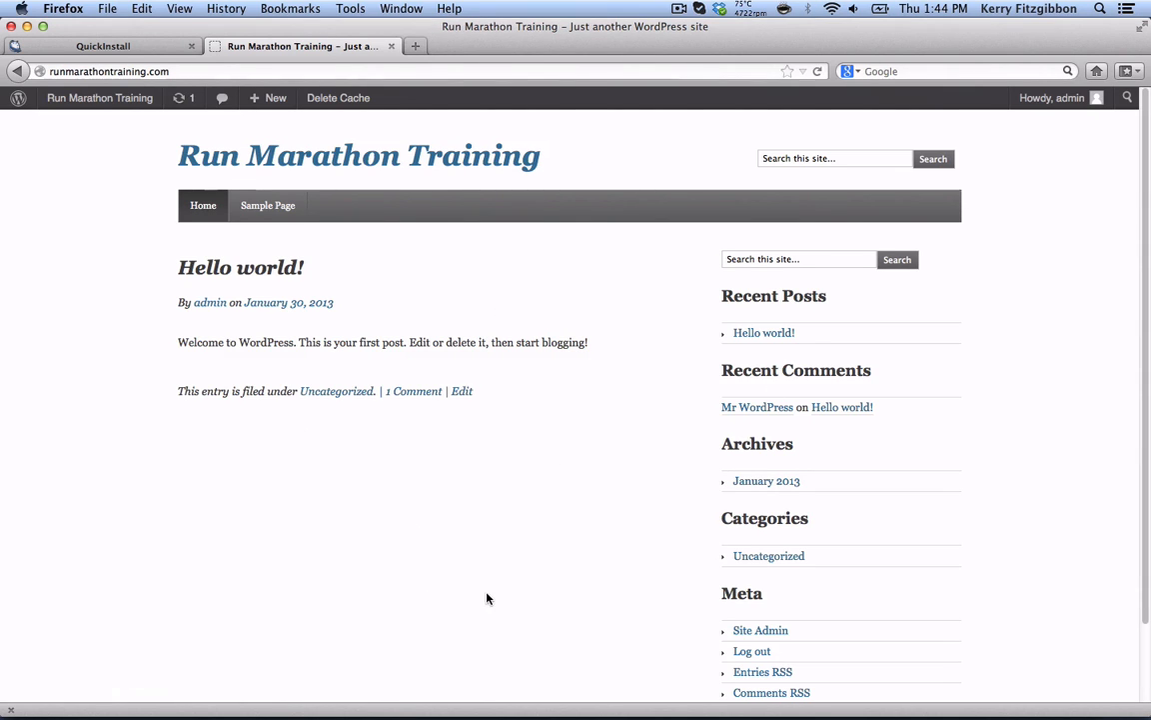
{"action": "left_click", "coordinate": [17, 71]}
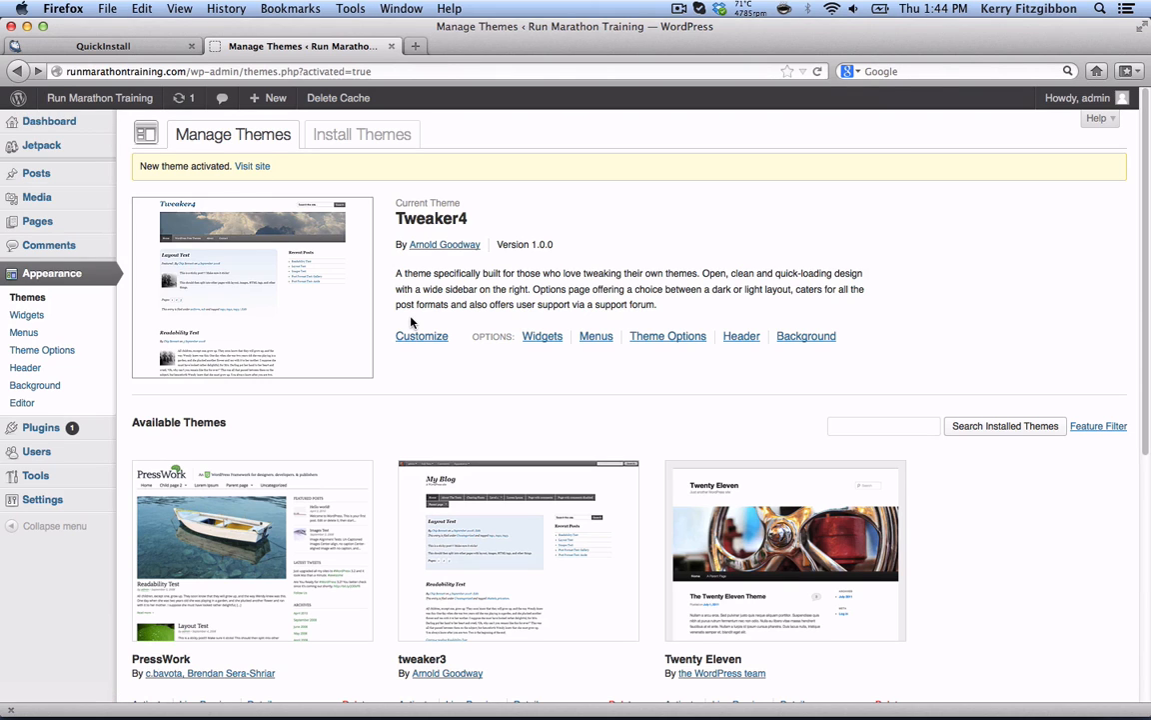
{"action": "scroll", "coordinate": [410, 321], "scroll_direction": "down", "scroll_amount": 7}
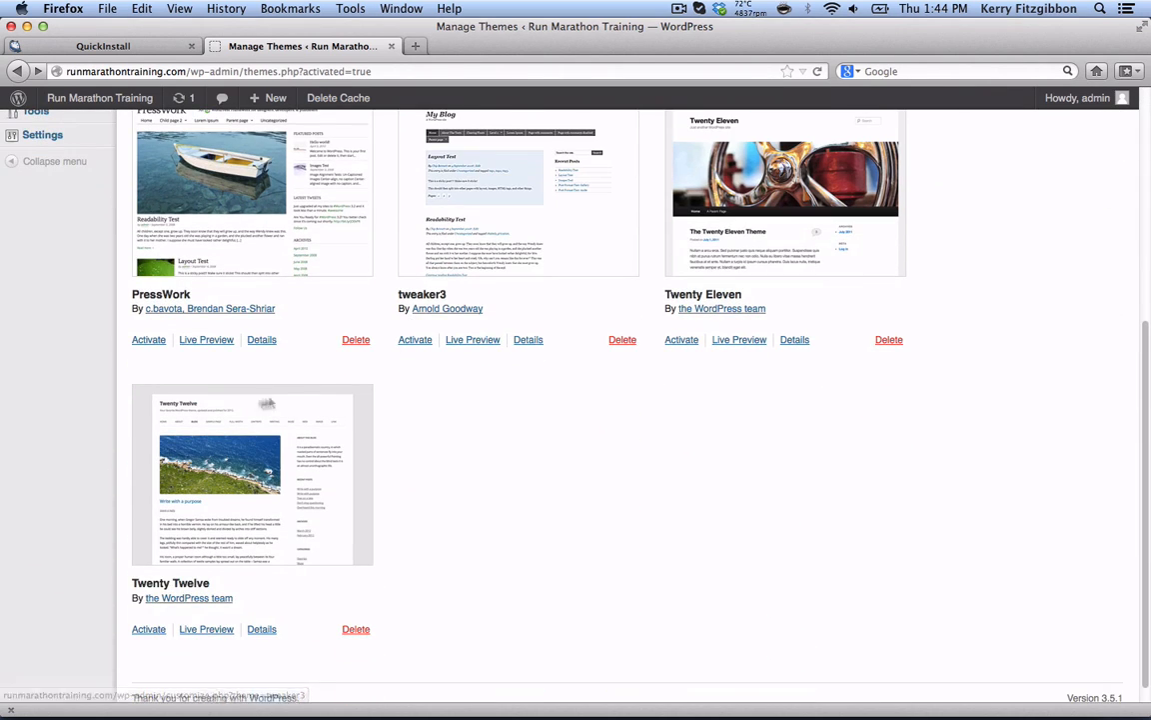
- Reactivate Twenty Twelve and launch its live customizer preview of the Run Marathon Training site
{"action": "left_click", "coordinate": [148, 630]}
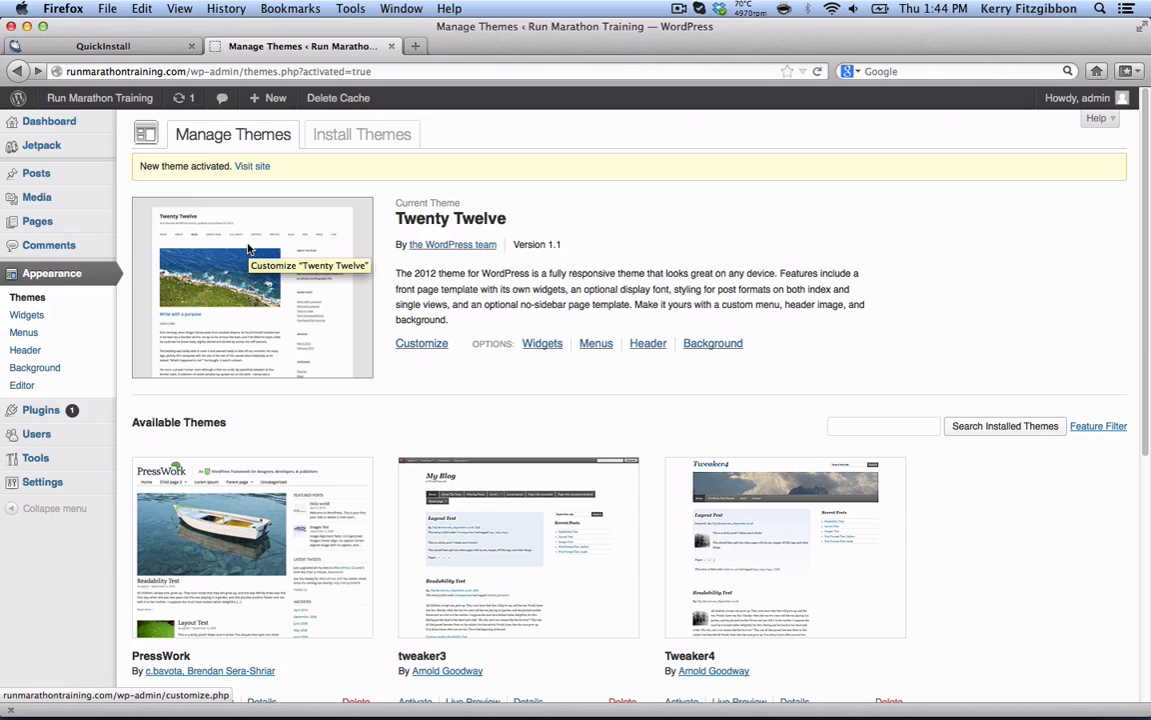
{"action": "left_click", "coordinate": [421, 344]}
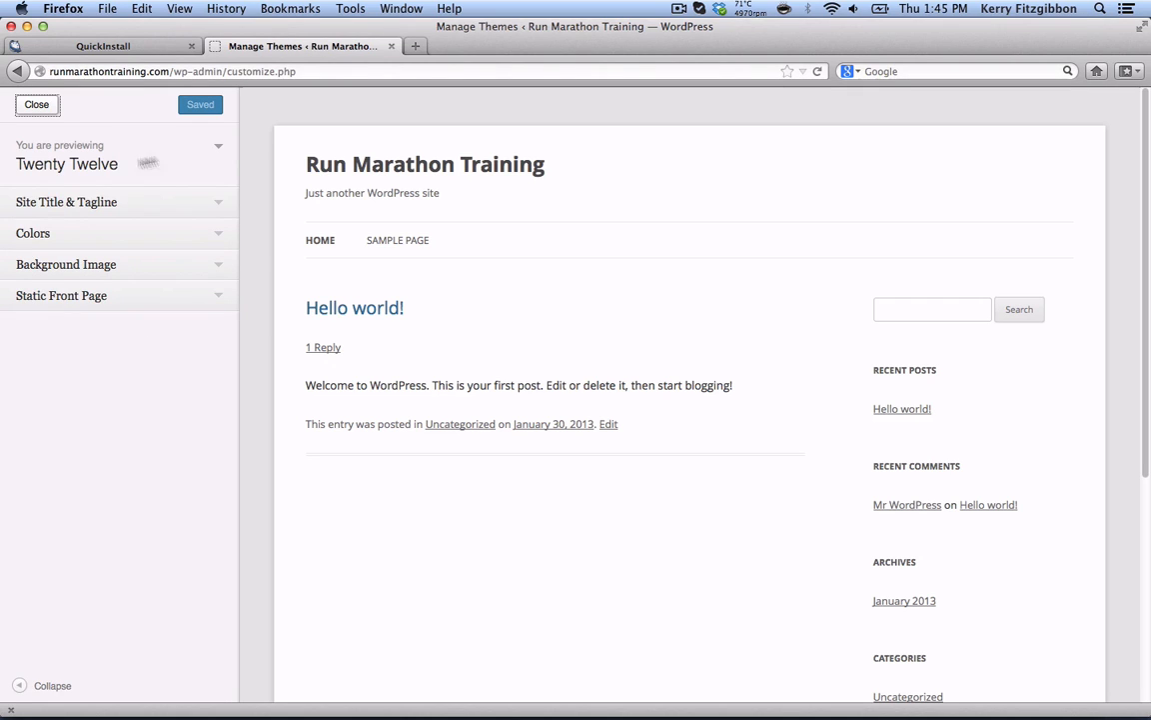
- Replace the site tagline with 'Helping Your Complete A Marathon'
{"action": "left_click", "coordinate": [218, 204]}
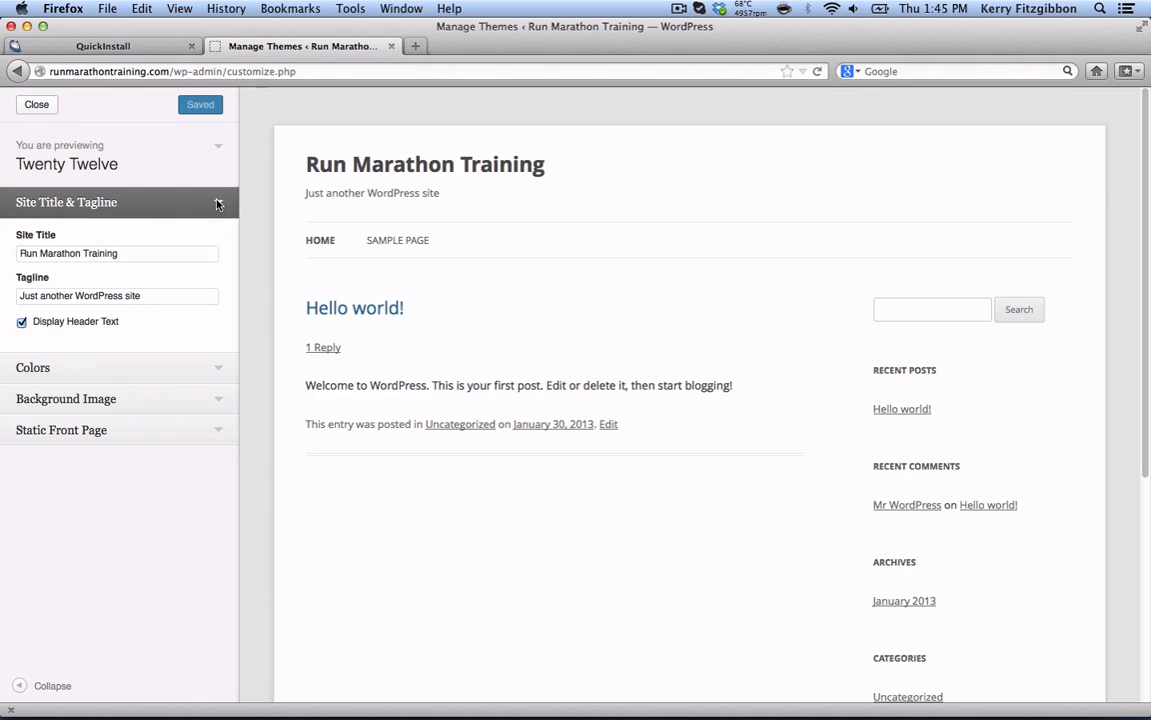
{"action": "left_click", "coordinate": [150, 297]}
{"action": "left_click_drag", "start_coordinate": [150, 297], "coordinate": [5, 297]}
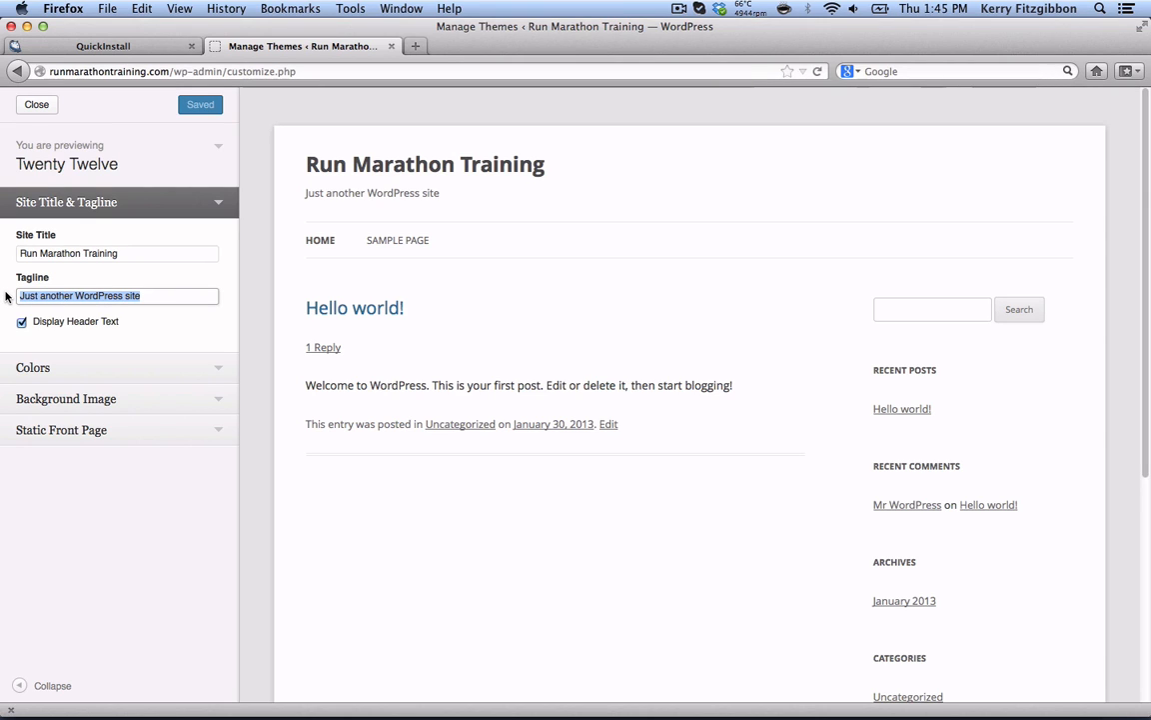
{"action": "type", "text": "Helping Your"}
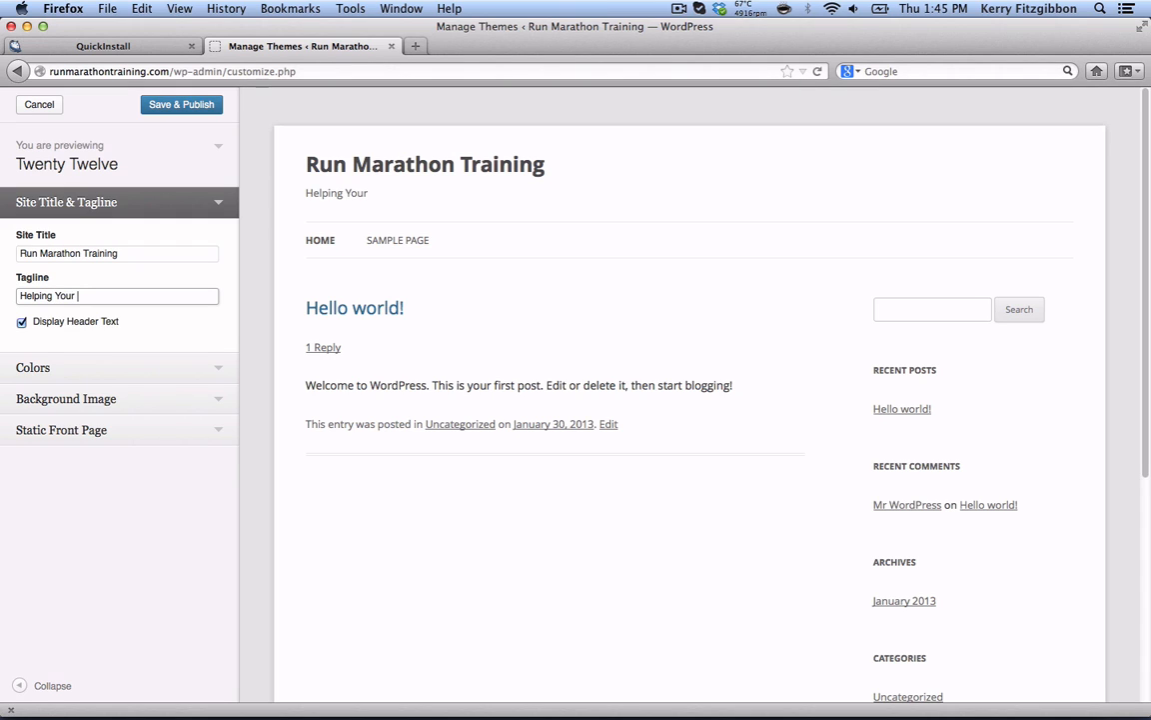
{"action": "type", "text": " R"}
{"action": "key", "text": "BackSpace"}
{"action": "type", "text": "Complete A Marathon"}
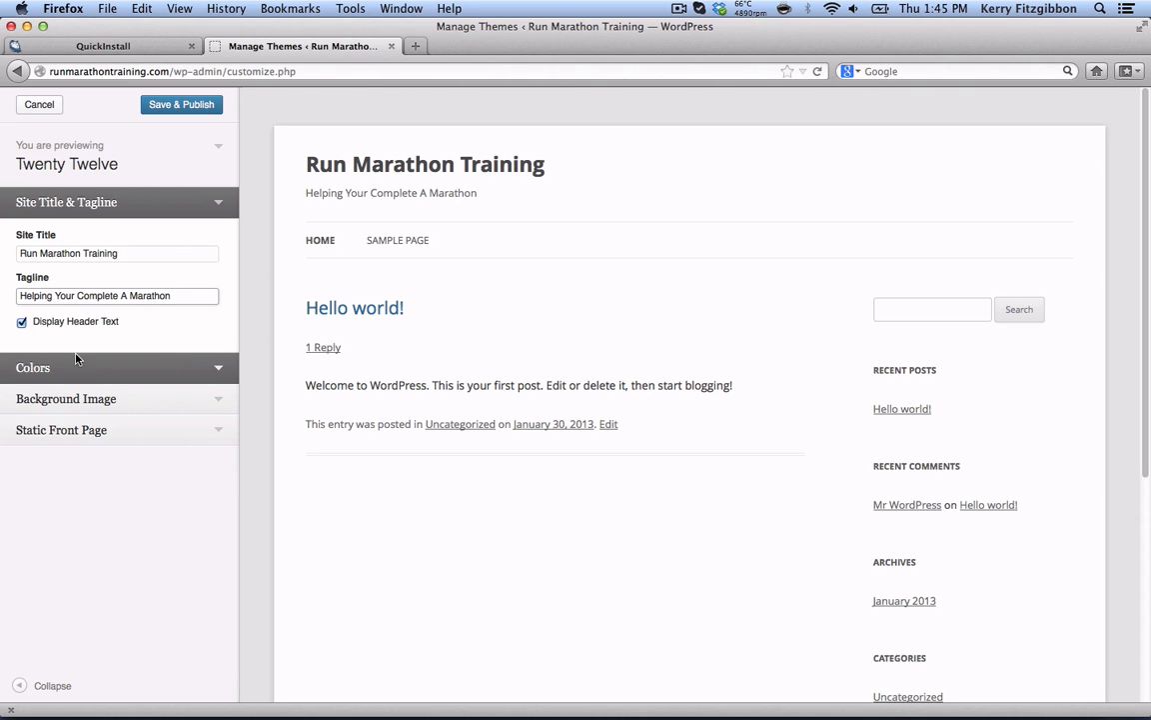
- Set the header text color to red #dd1111
{"action": "left_click", "coordinate": [220, 369]}
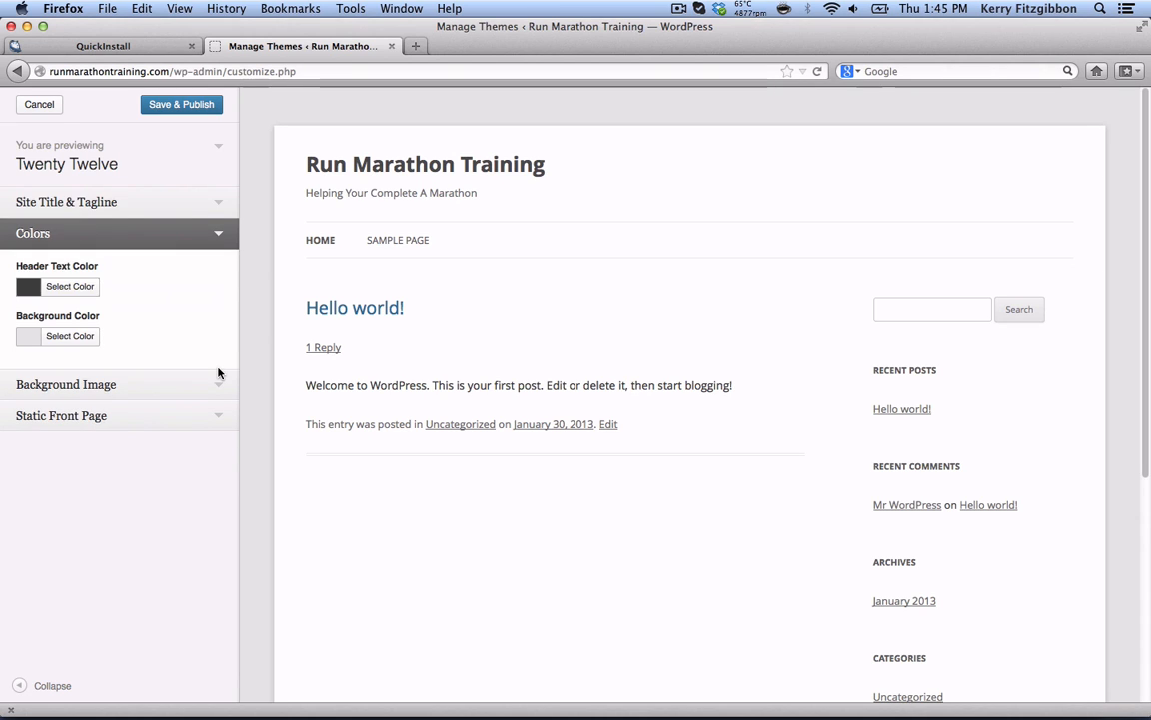
{"action": "left_click", "coordinate": [70, 287]}
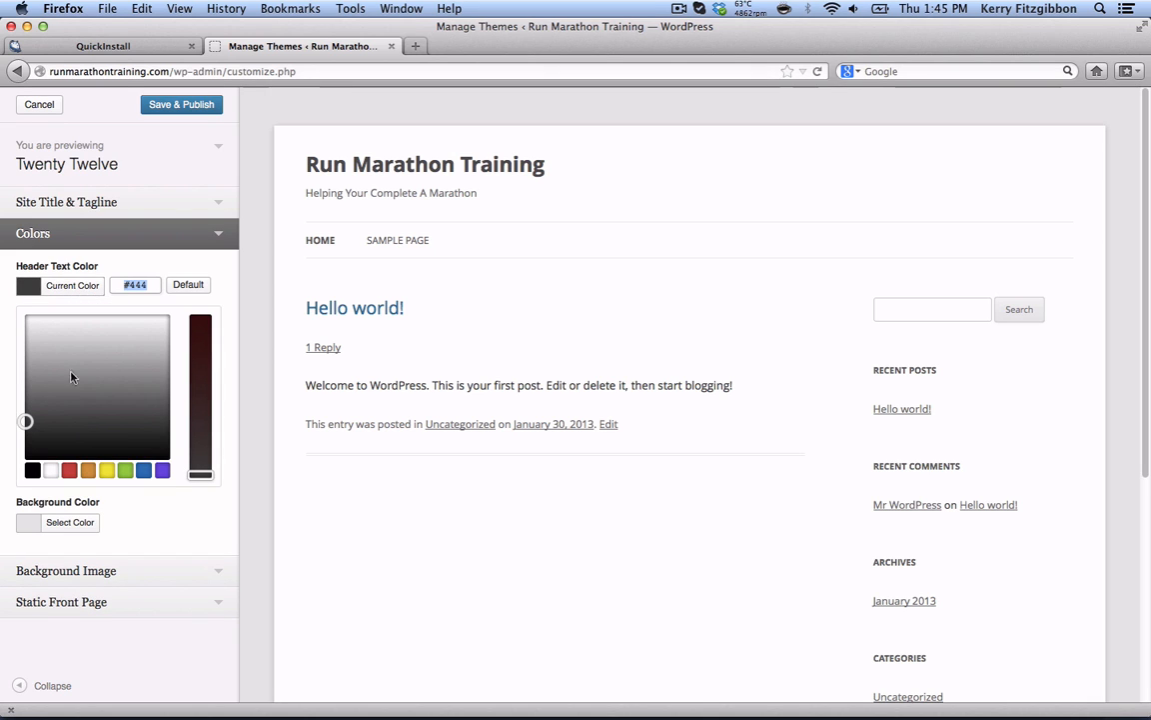
{"action": "left_click", "coordinate": [70, 470]}
{"action": "left_click_drag", "start_coordinate": [200, 352], "coordinate": [201, 330]}
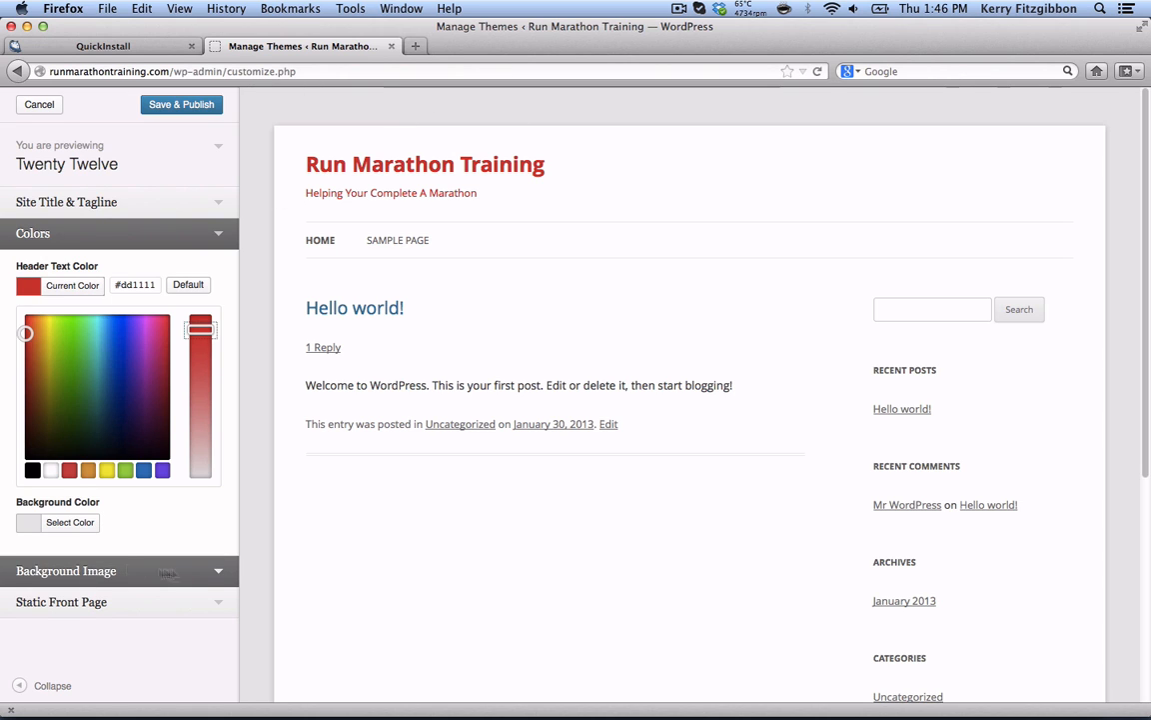
- Set the background color to a lightened blue, #6796bf
{"action": "left_click", "coordinate": [72, 525]}
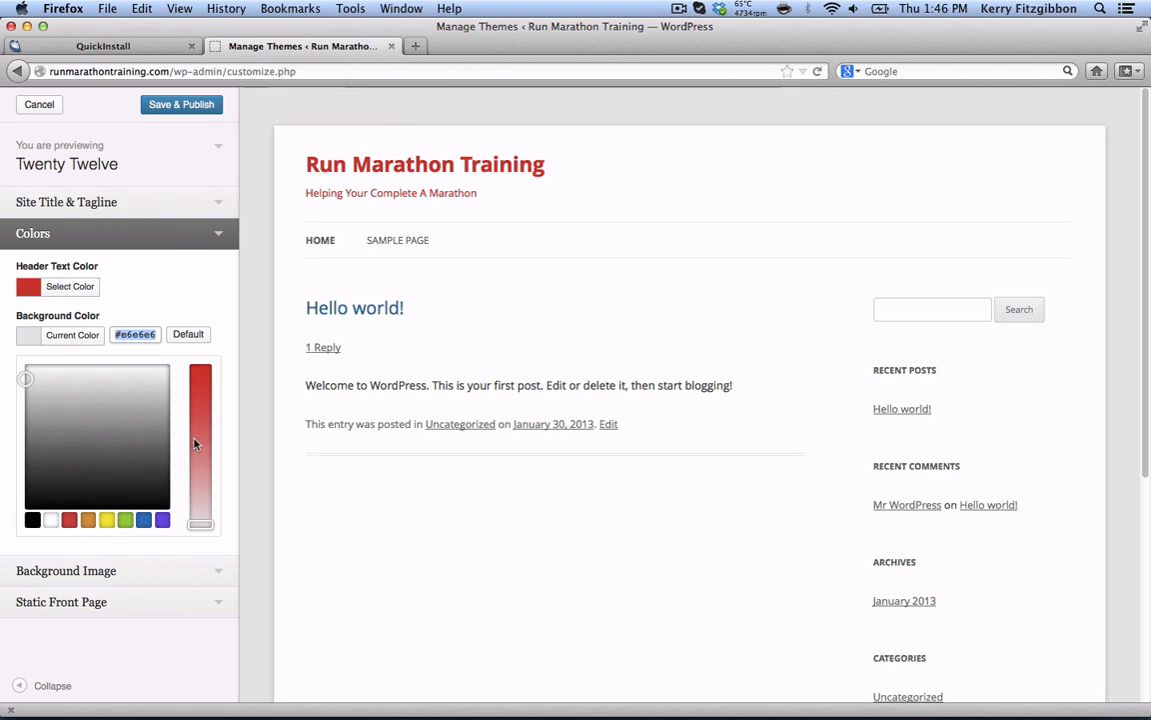
{"action": "left_click", "coordinate": [144, 520]}
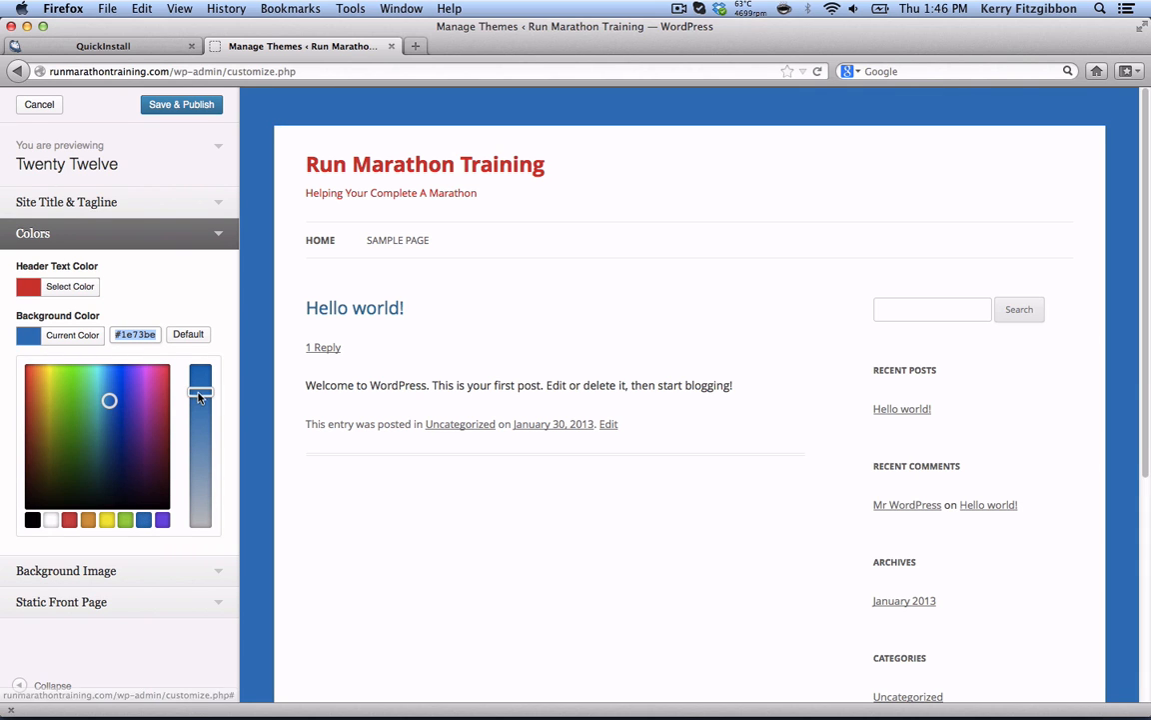
{"action": "left_click_drag", "start_coordinate": [200, 391], "coordinate": [204, 459]}
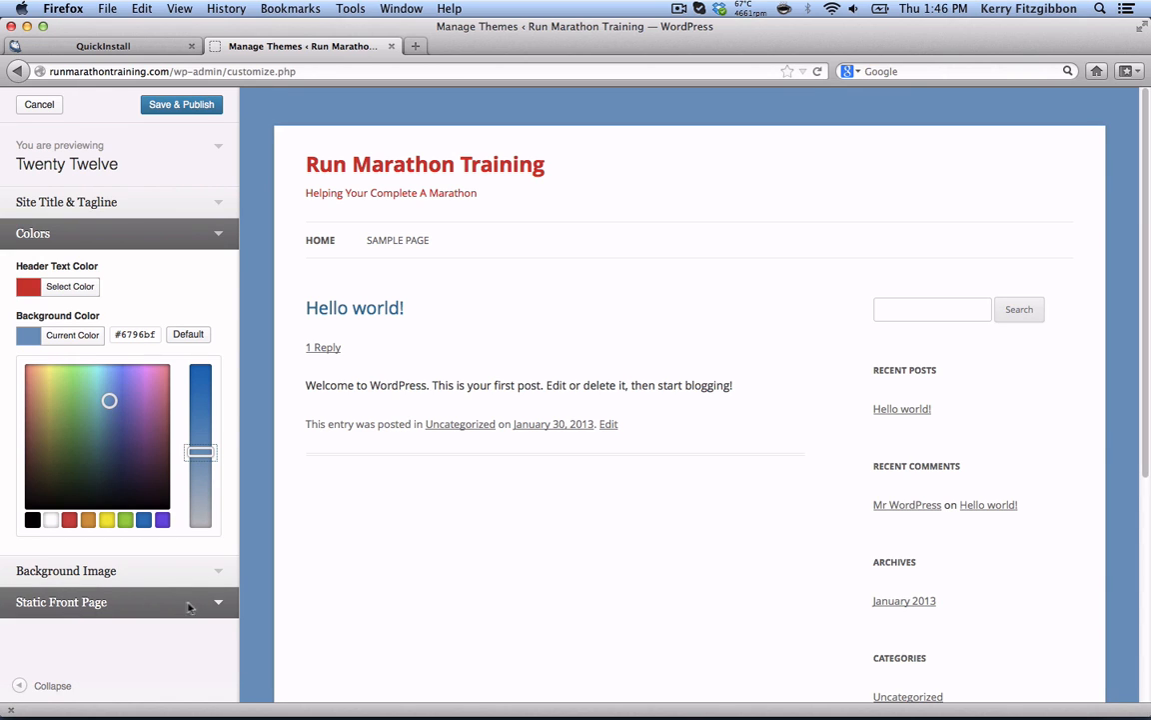
{"action": "left_click", "coordinate": [220, 603]}
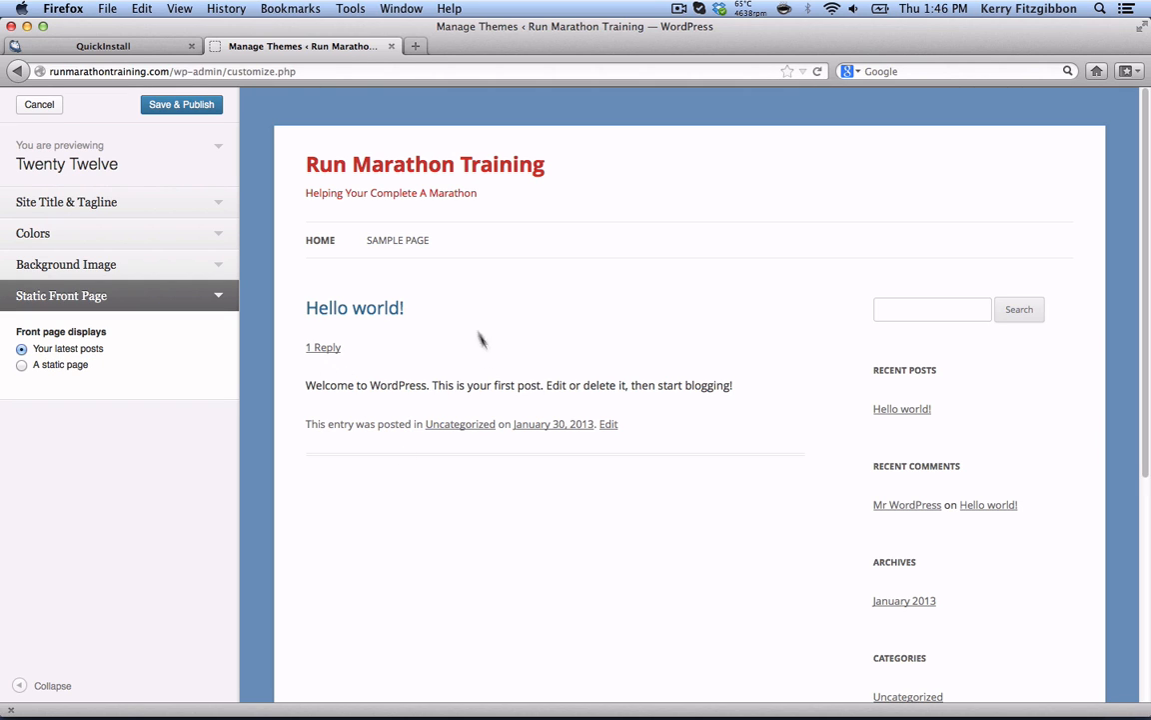
- Publish the tagline and colour changes and exit the customizer back to Manage Themes
{"action": "left_click", "coordinate": [218, 150]}
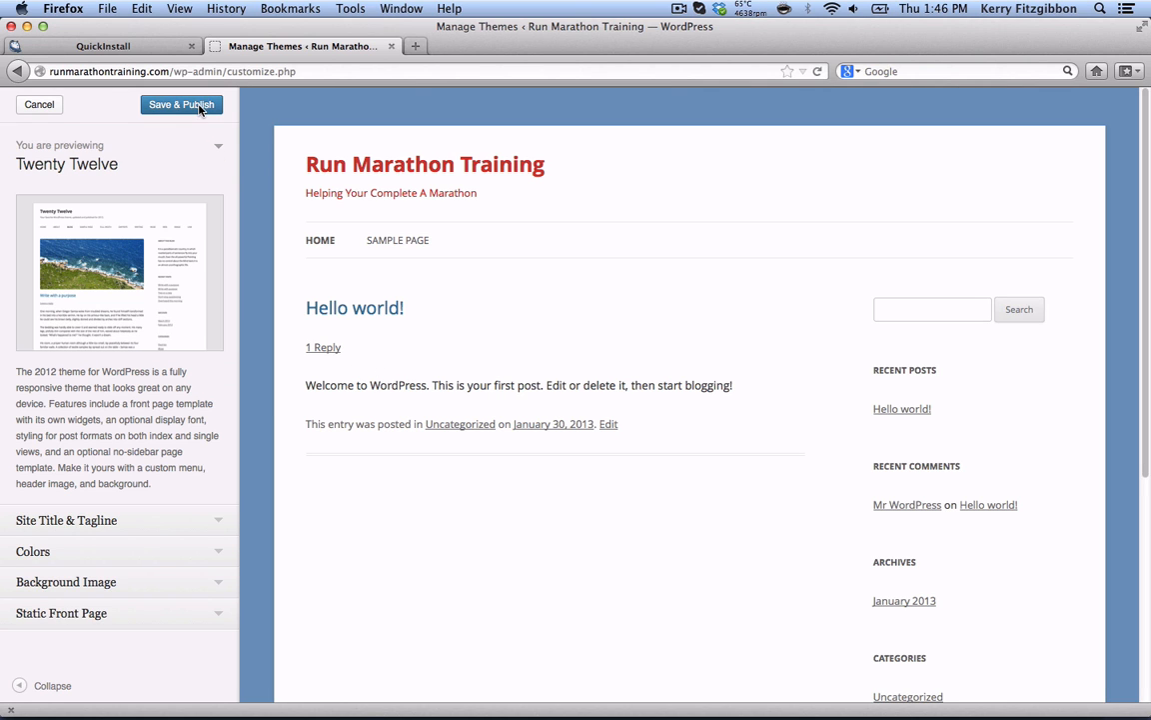
{"action": "left_click", "coordinate": [199, 105]}
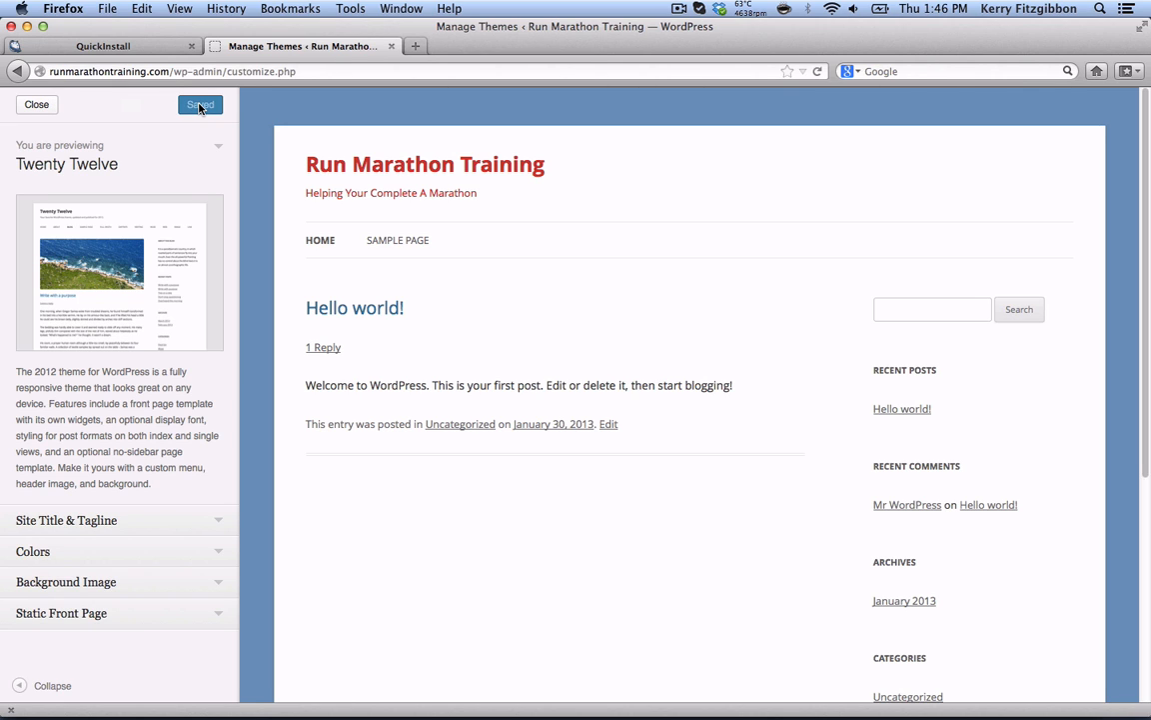
{"action": "left_click", "coordinate": [27, 104]}
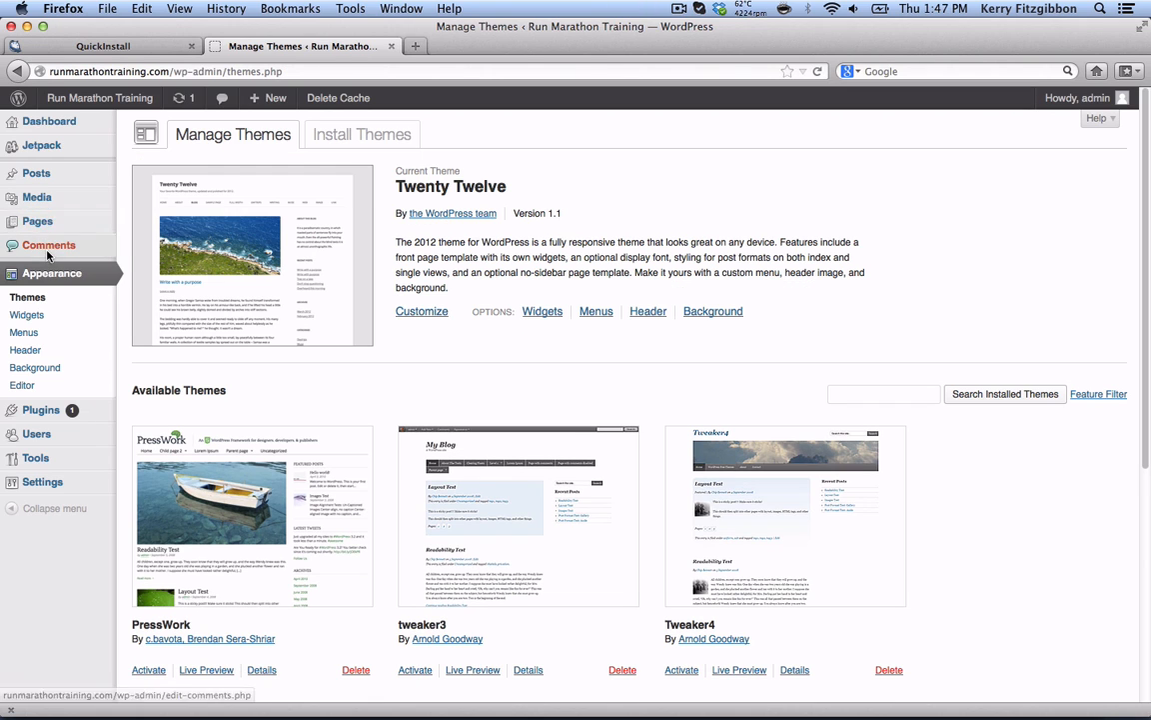
- Start a blank new post from the Dashboard's 'Write your first blog post' link
{"action": "mouse_move", "coordinate": [25, 122]}
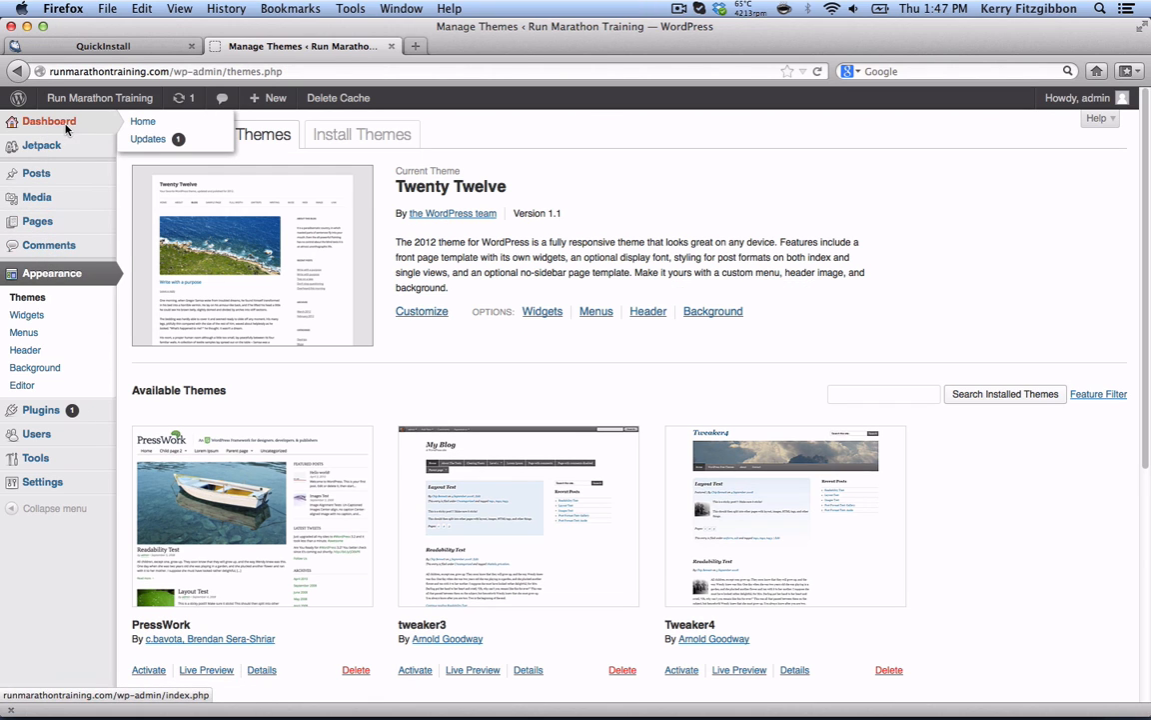
{"action": "left_click", "coordinate": [139, 119]}
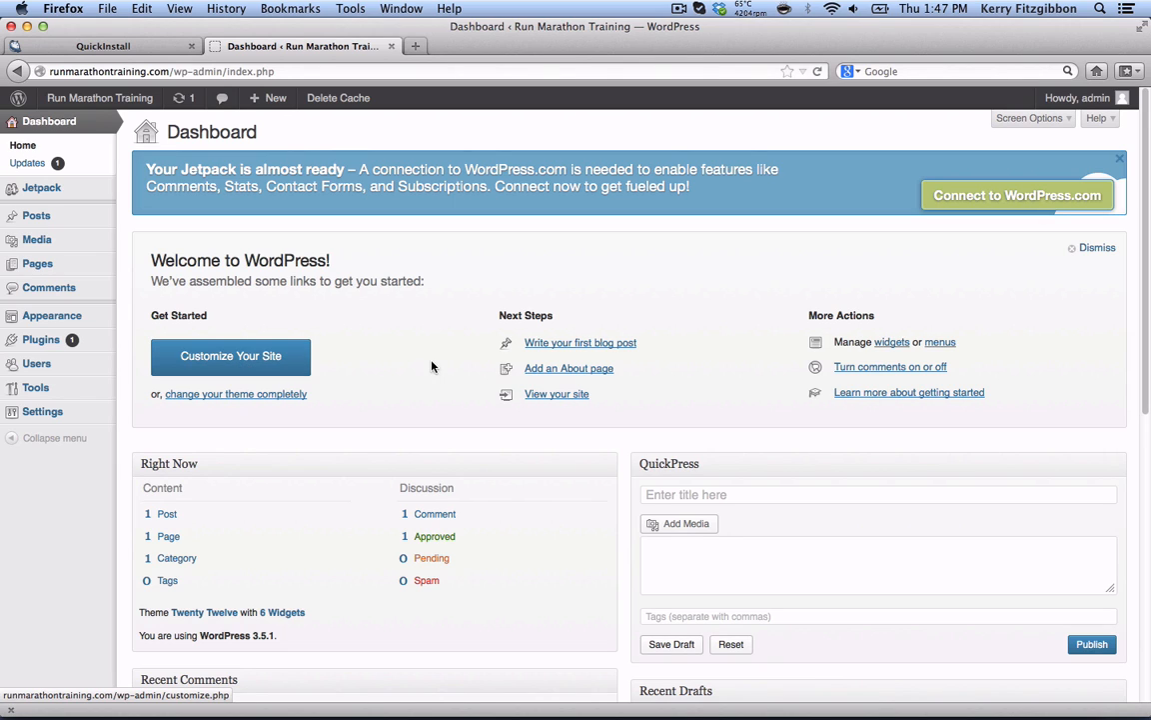
{"action": "left_click", "coordinate": [559, 344]}
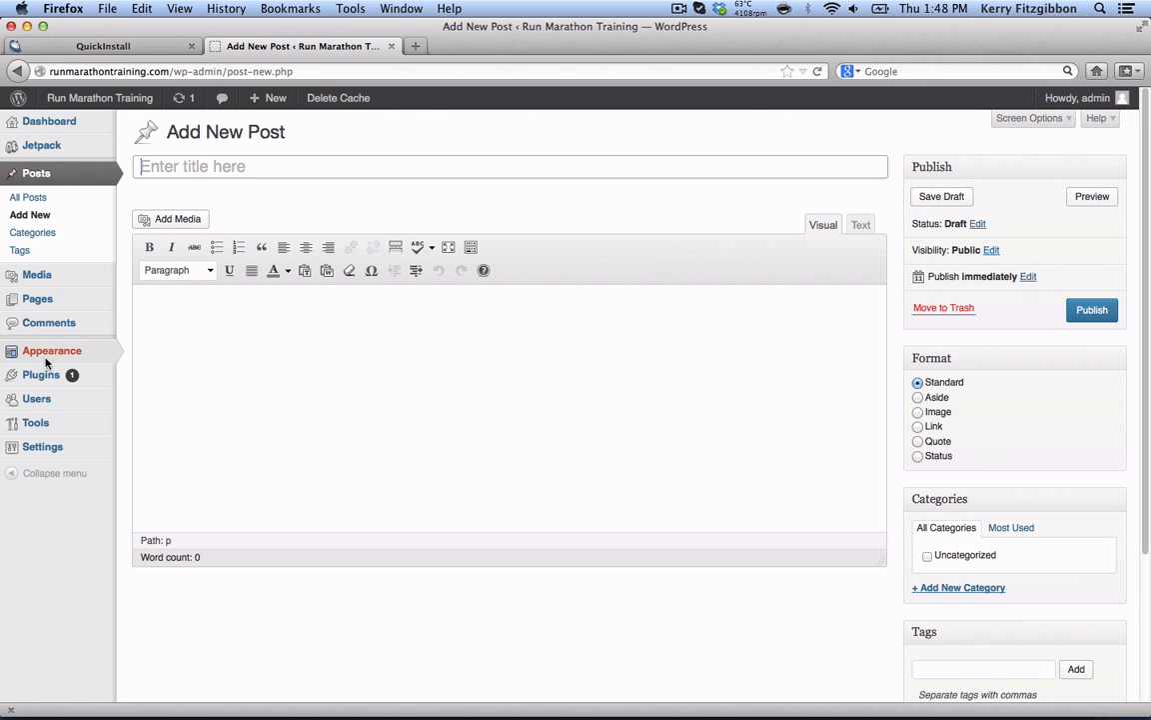
{"action": "mouse_move", "coordinate": [48, 373]}
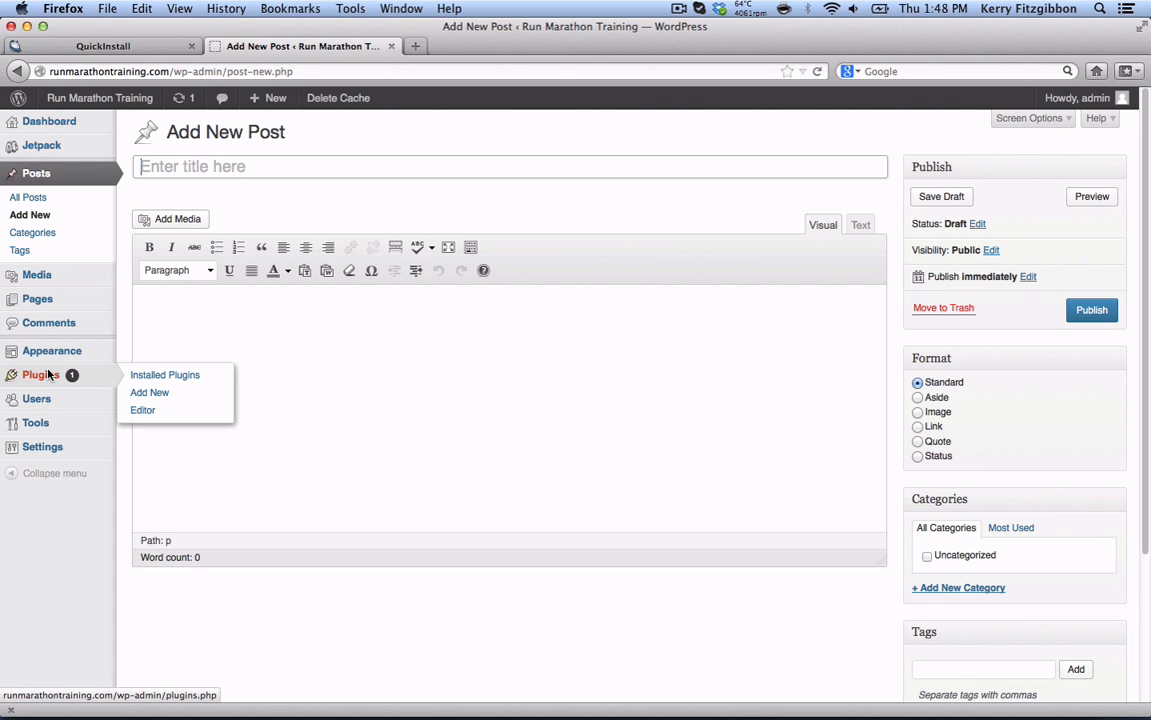